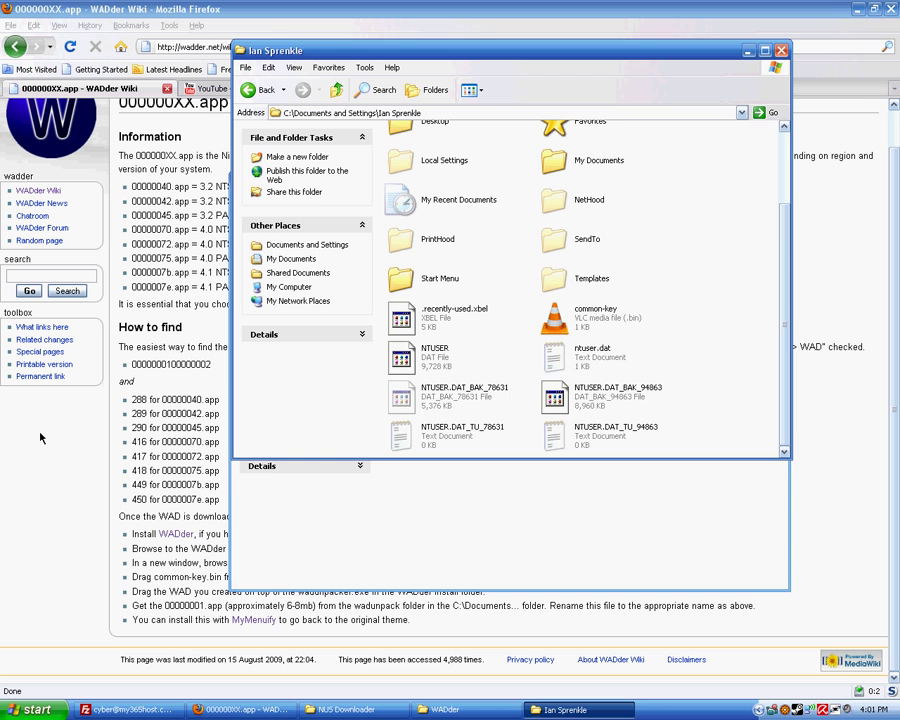
- Open WiiBrew's NUS Downloader page in a new tab from the 000000XX.app article
click(40, 437)
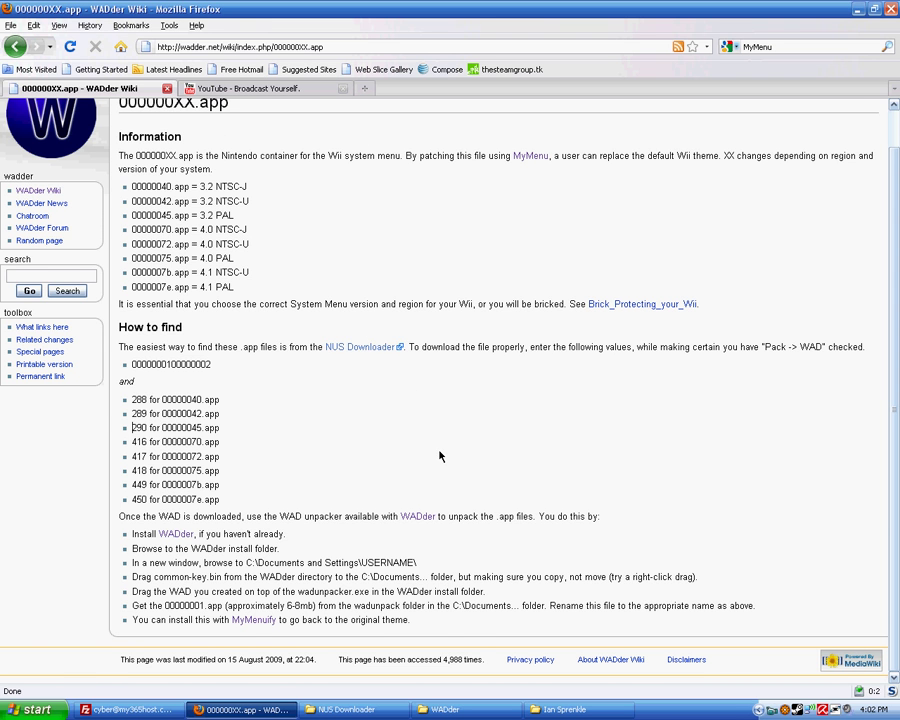
scroll(438, 456, up, 2)
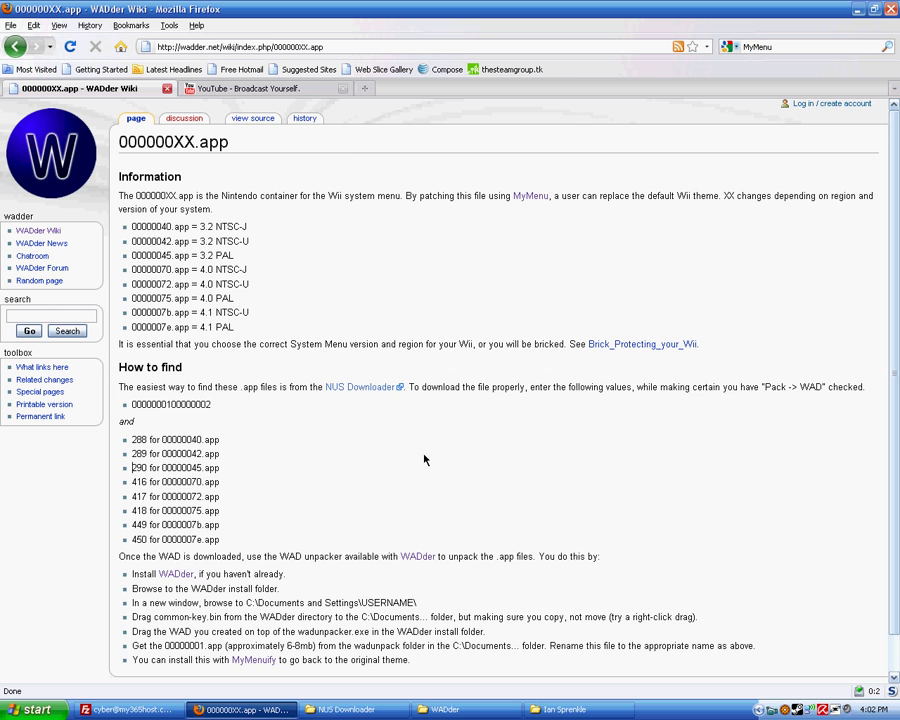
scroll(313, 437, down, 2)
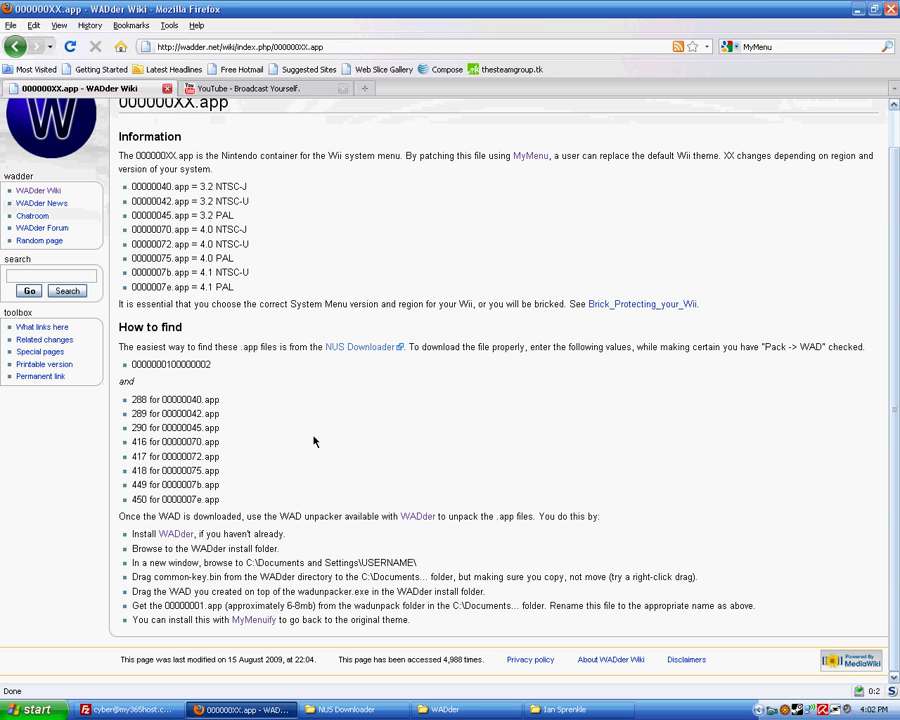
middle_click(365, 347)
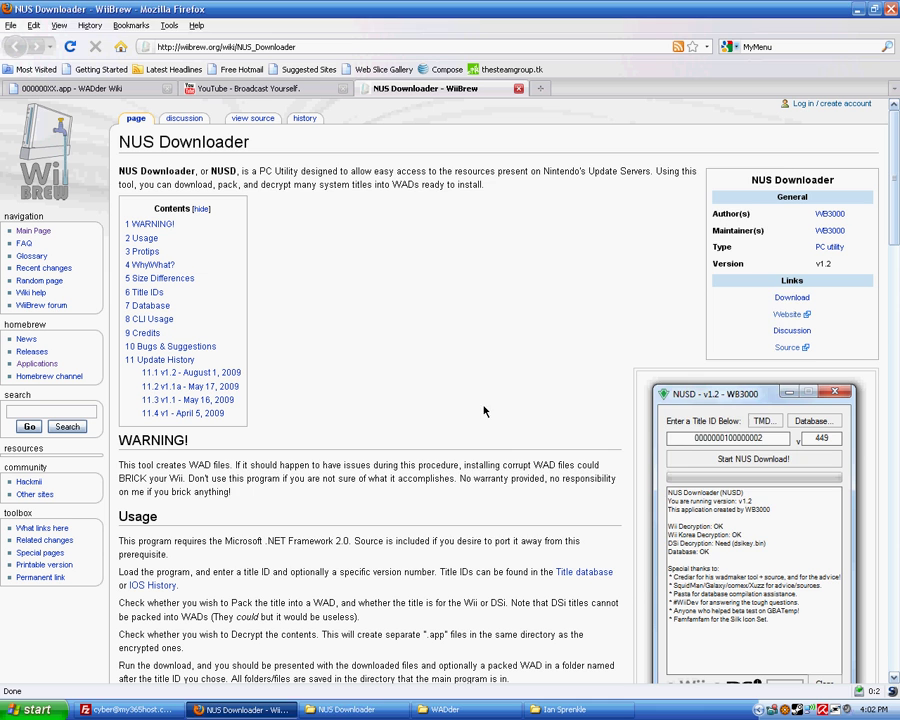
- Launch NUS Downloader v1.1a from its folder under Downloads
click(347, 709)
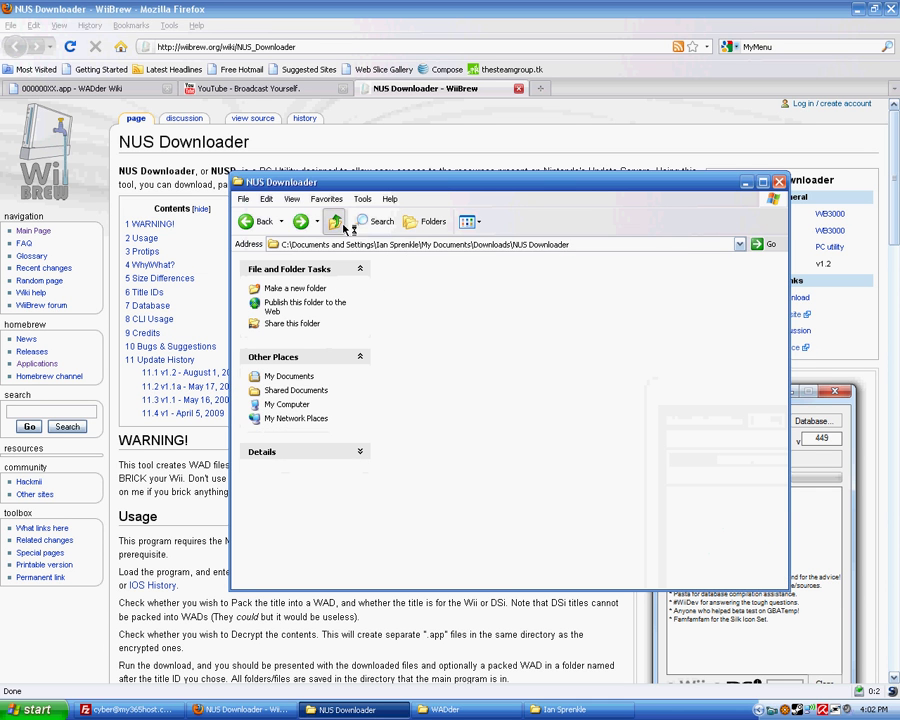
click(335, 222)
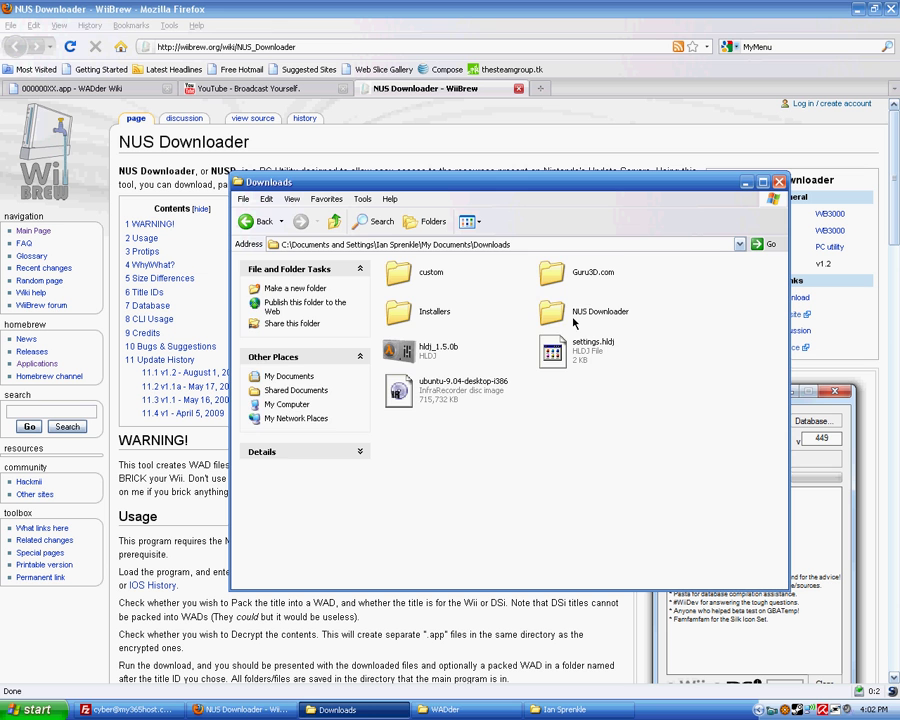
double_click(553, 313)
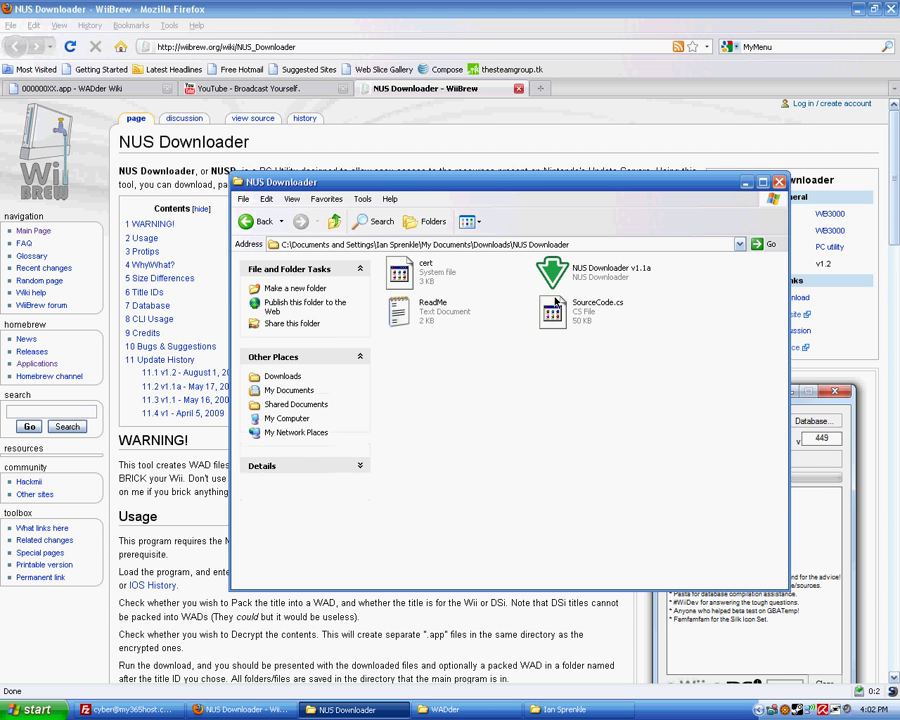
click(556, 278)
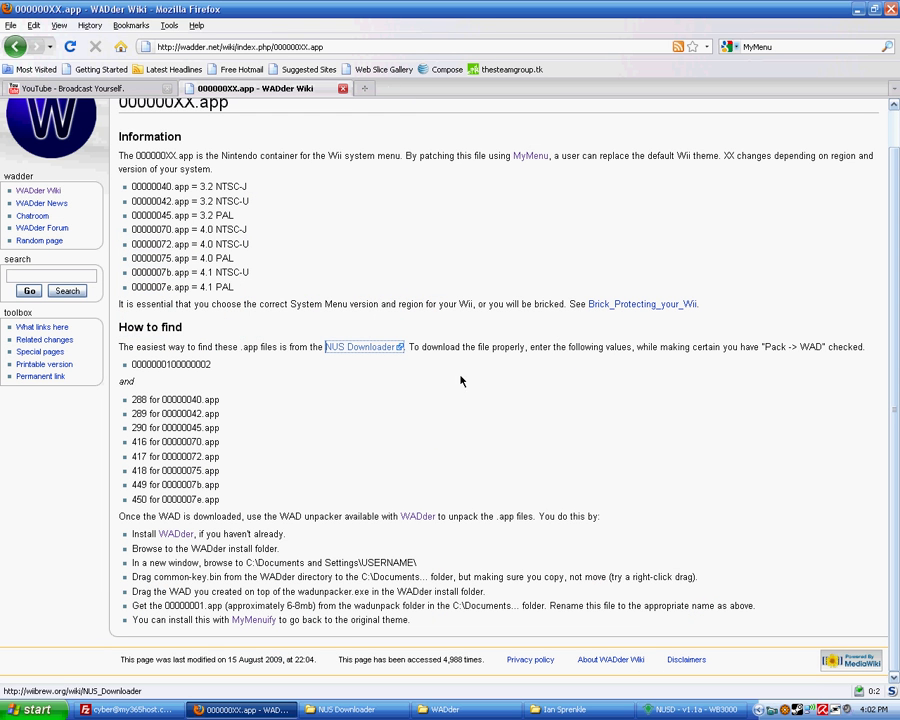
click(412, 518)
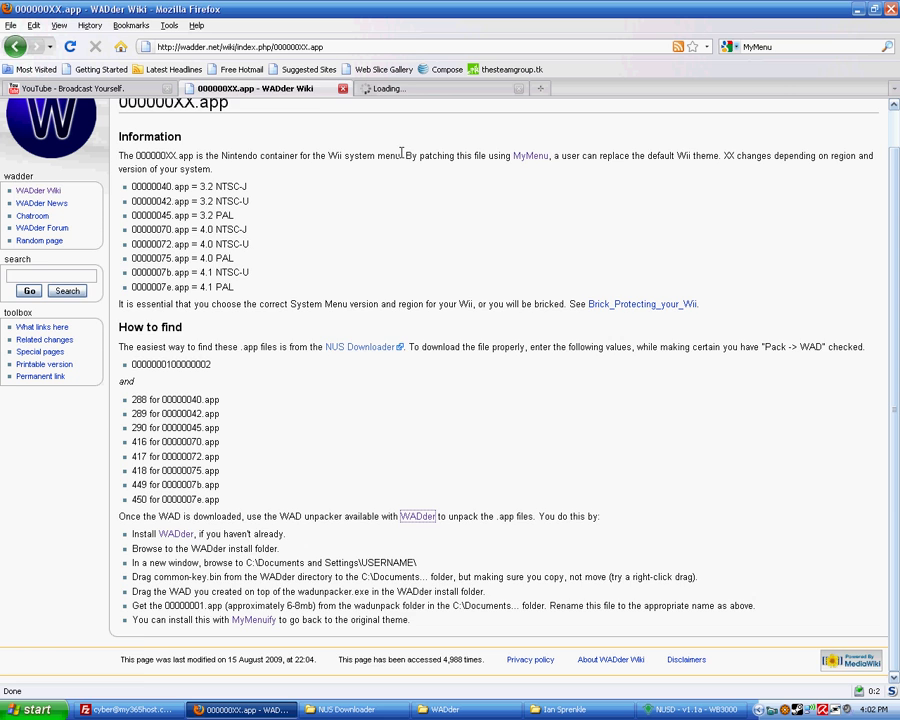
click(420, 89)
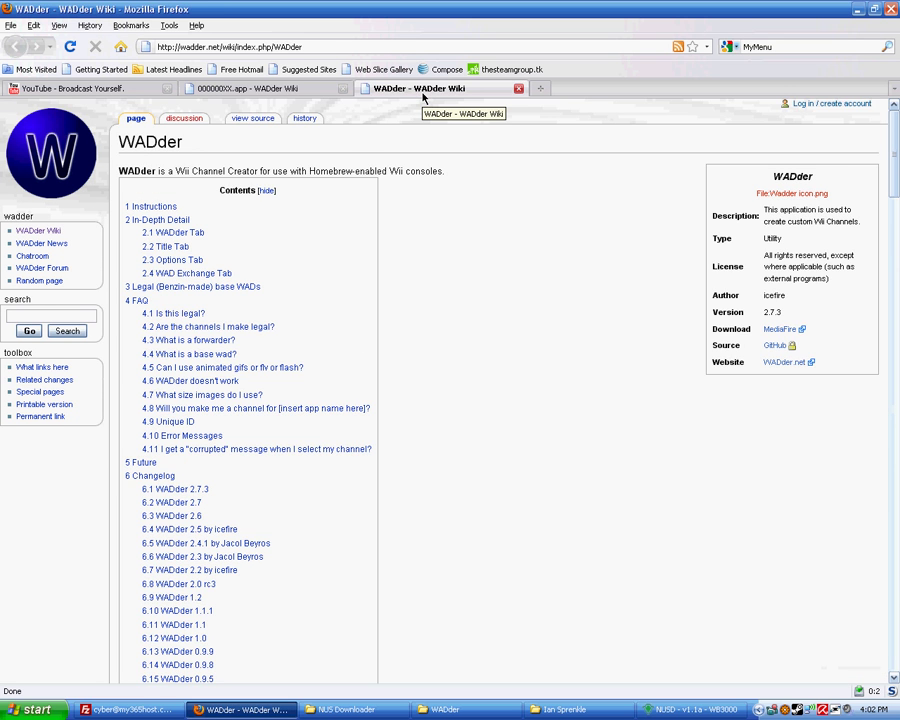
middle_click(424, 97)
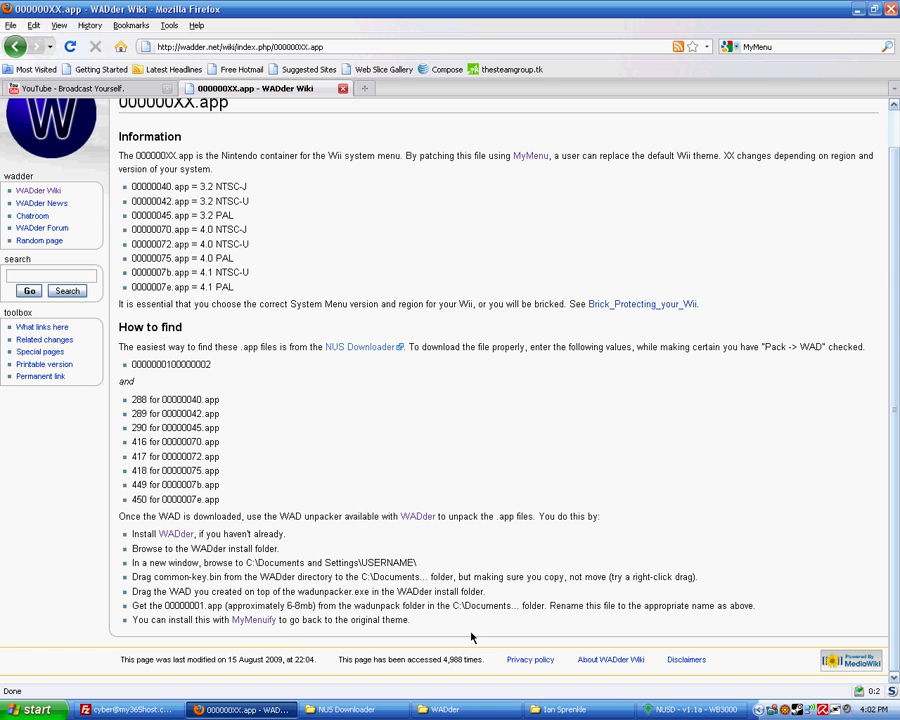
middle_click(246, 621)
click(424, 88)
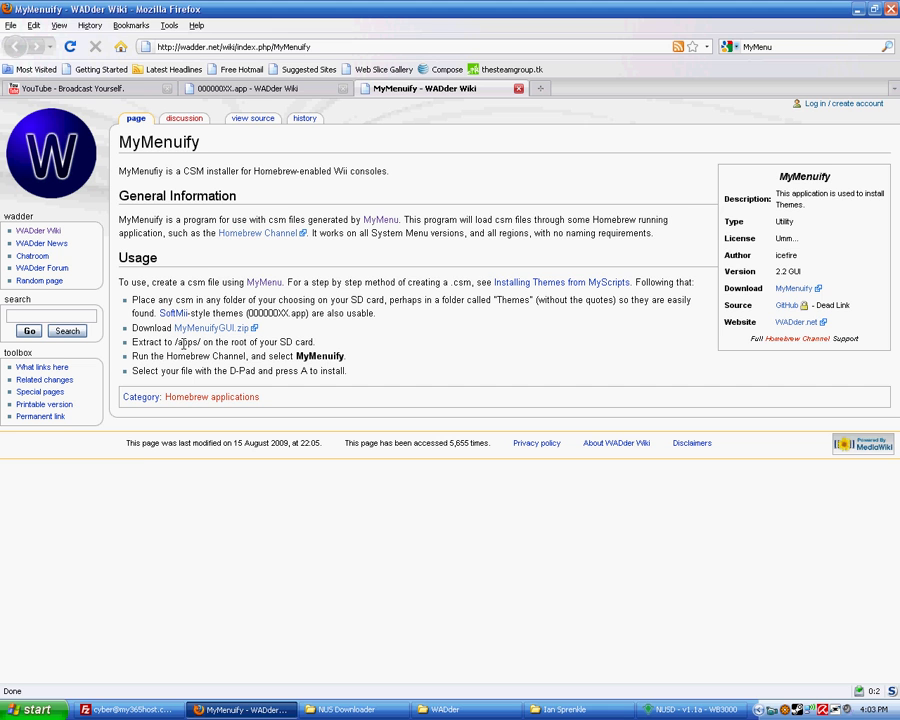
middle_click(403, 92)
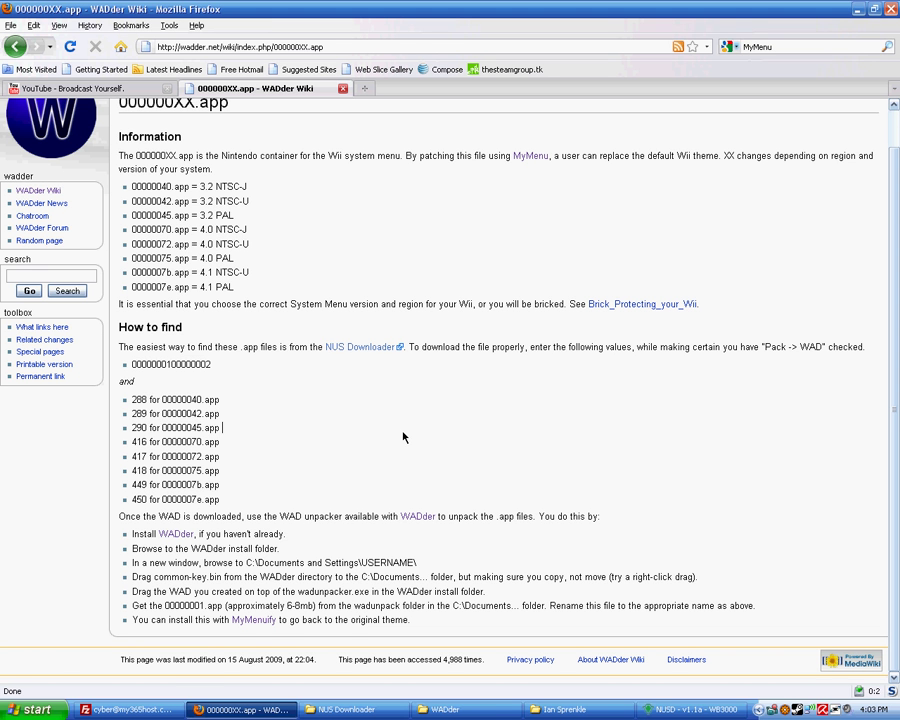
click(693, 709)
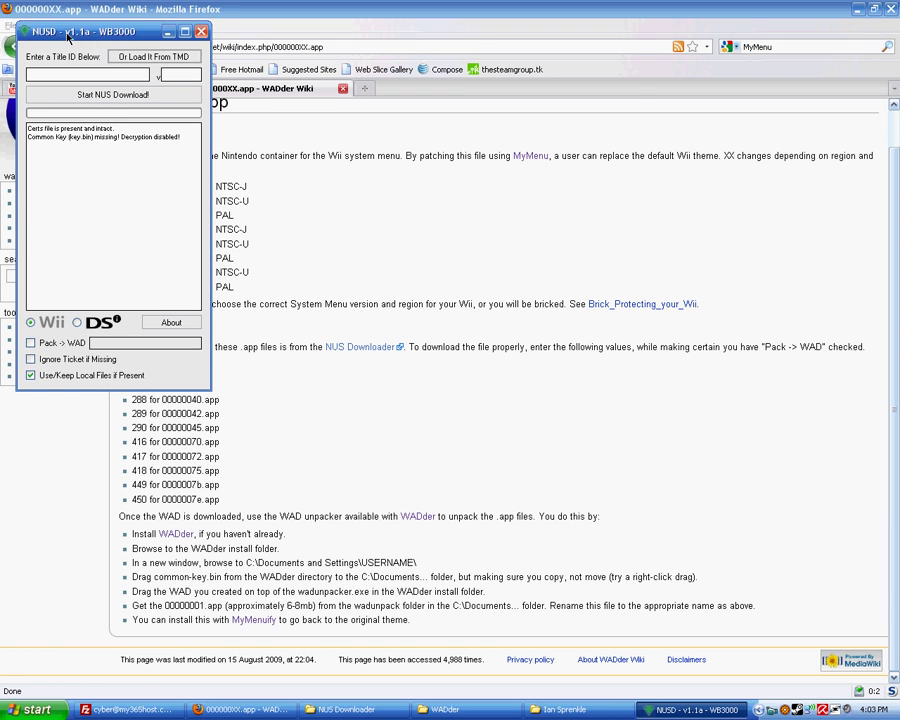
drag(82, 33, 751, 181)
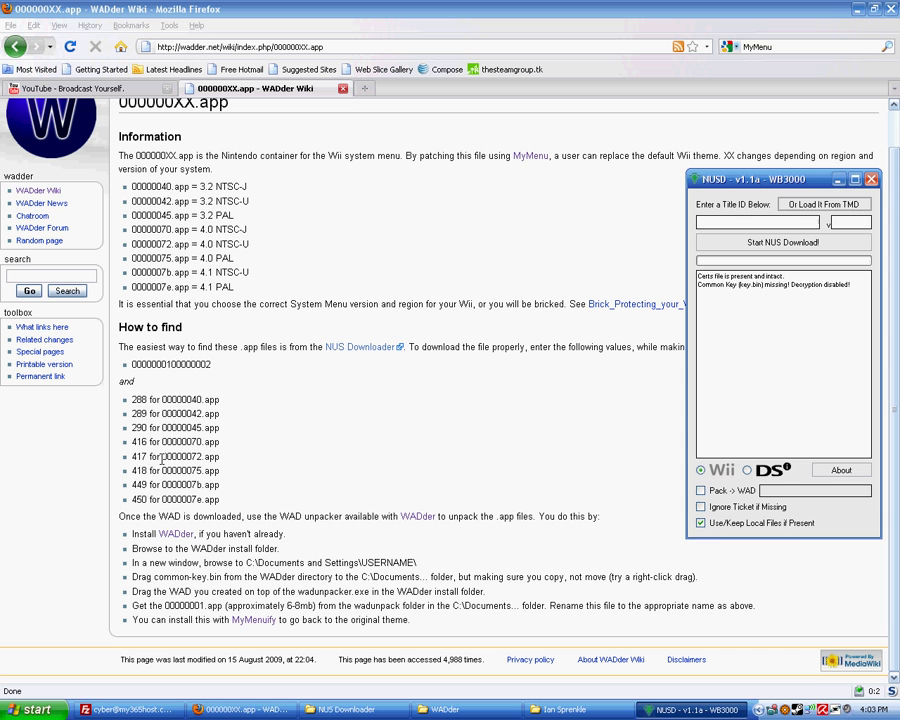
drag(211, 364, 132, 364)
right_click(155, 366)
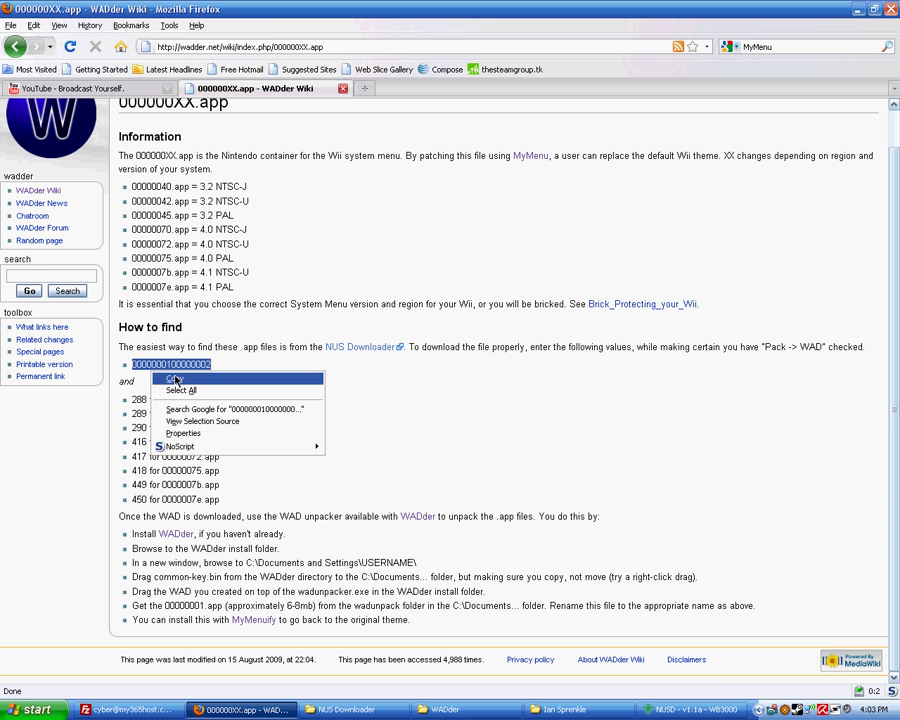
click(173, 375)
click(690, 709)
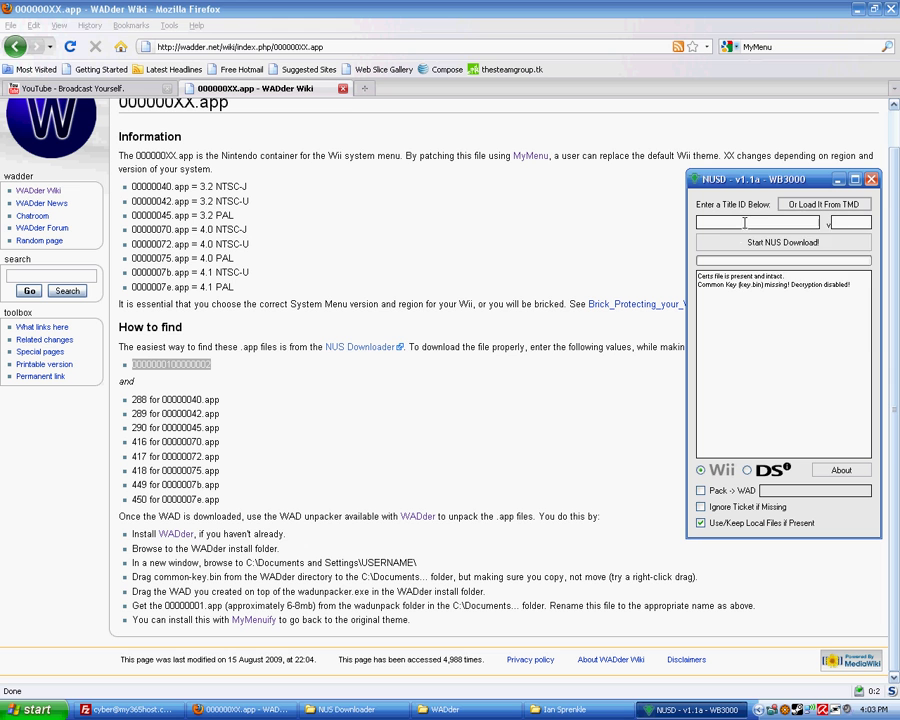
right_click(760, 232)
click(762, 273)
click(836, 223)
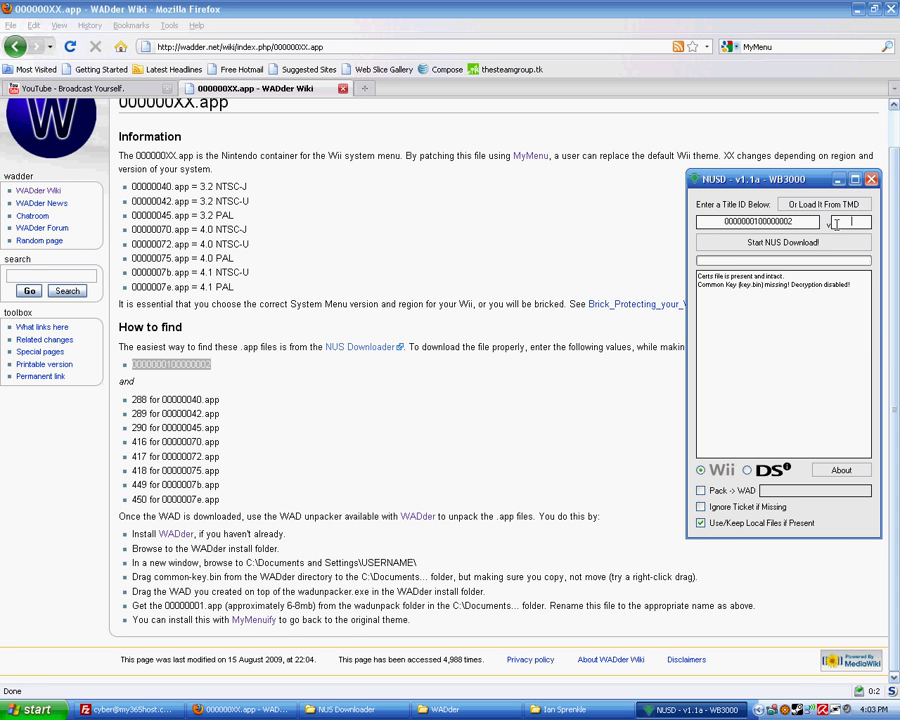
text(417)
click(783, 243)
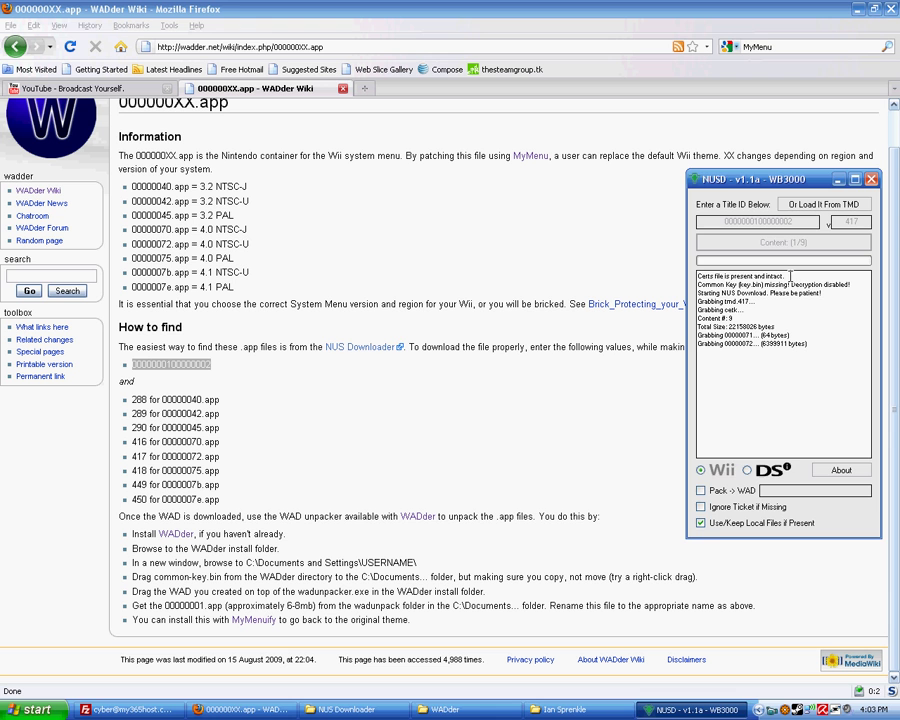
click(871, 180)
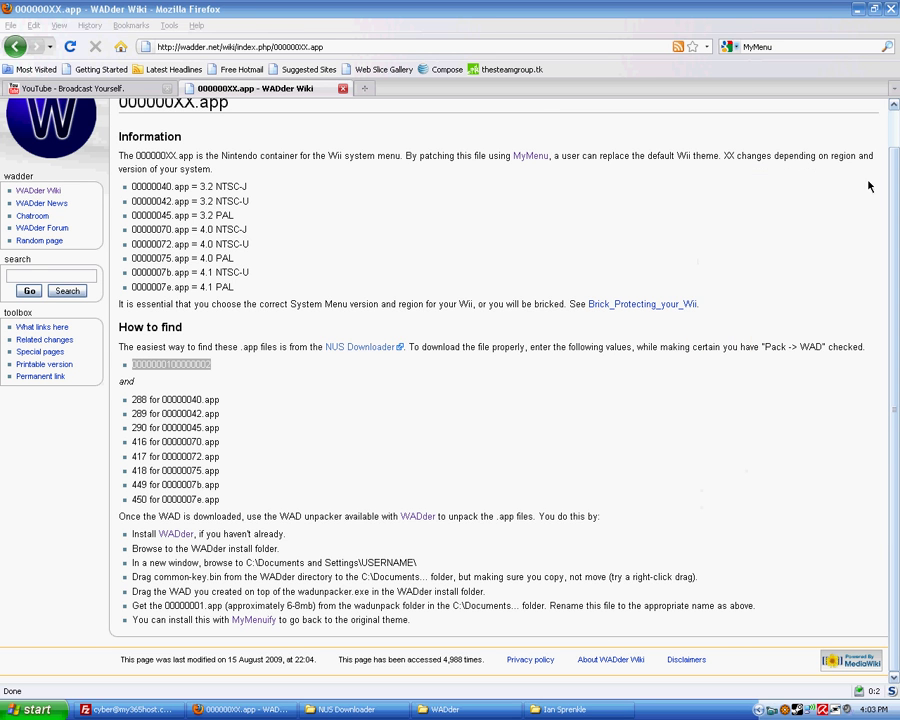
click(346, 709)
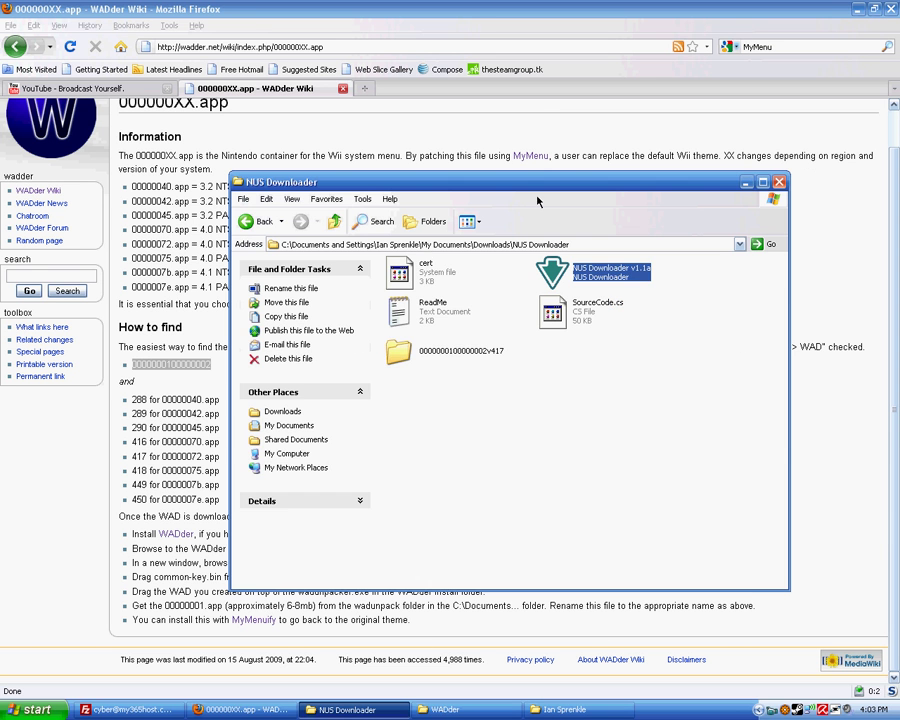
click(405, 352)
key(Delete)
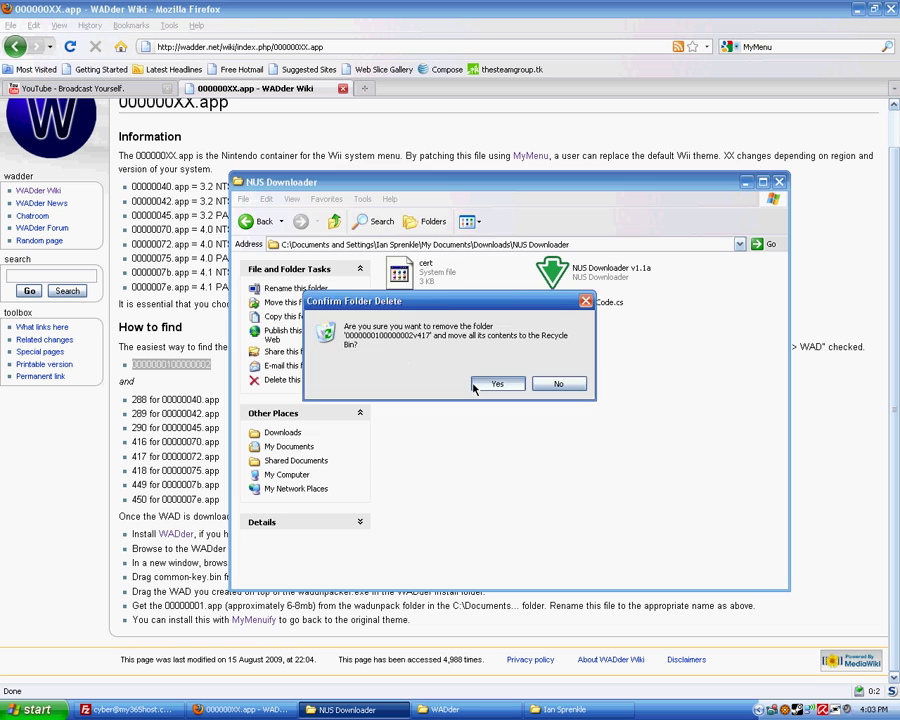
click(494, 382)
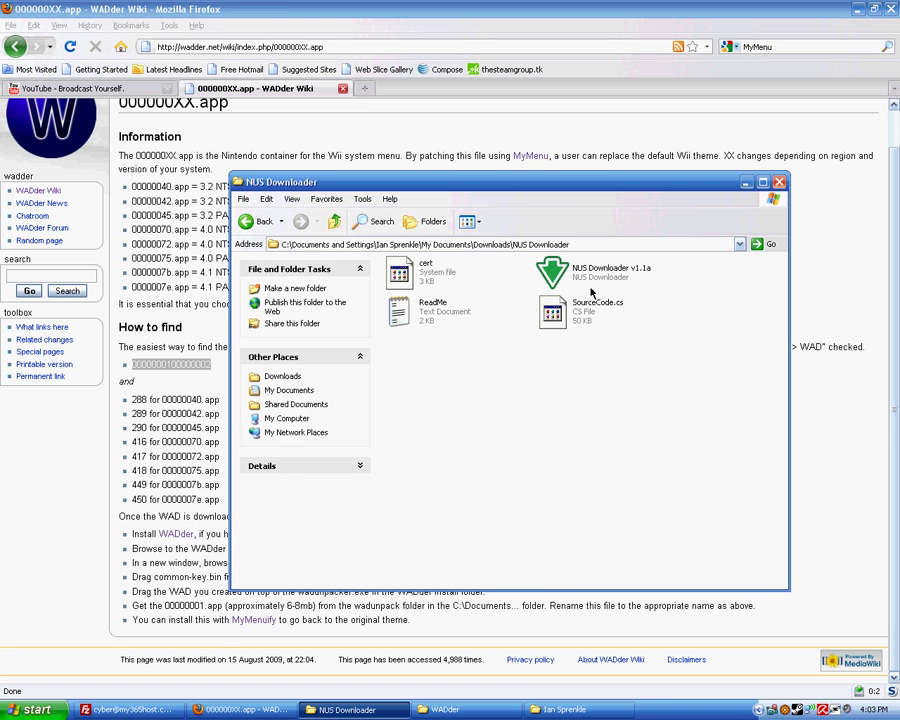
click(590, 275)
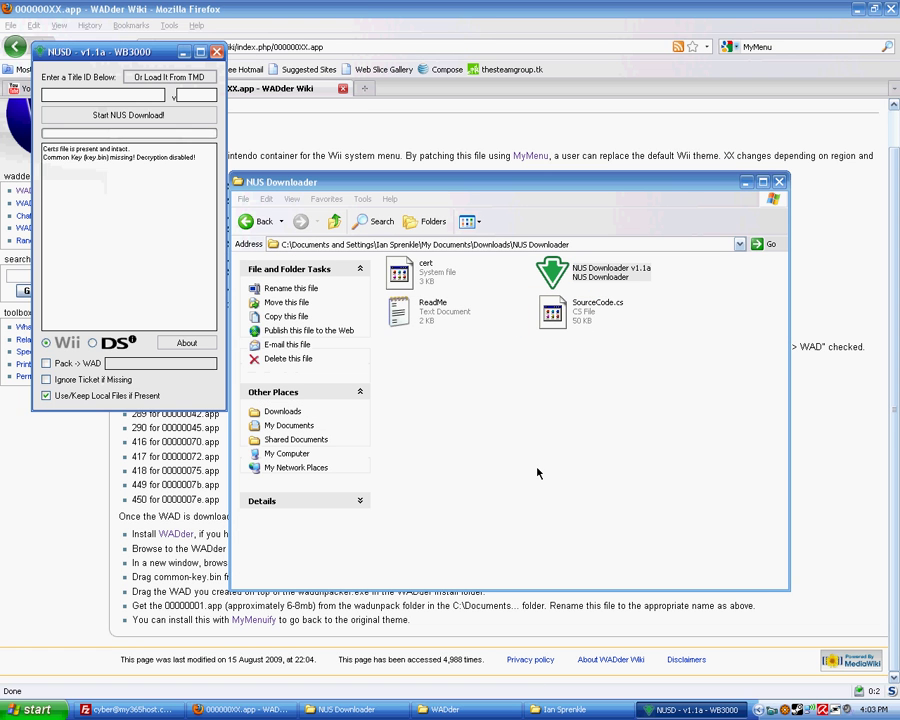
click(46, 363)
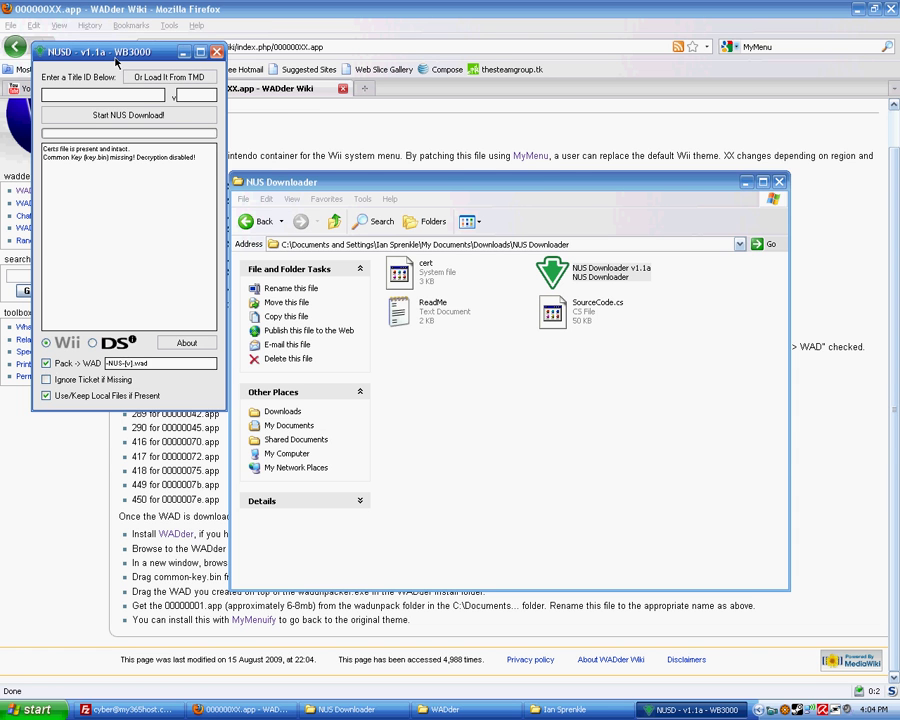
drag(108, 47, 759, 83)
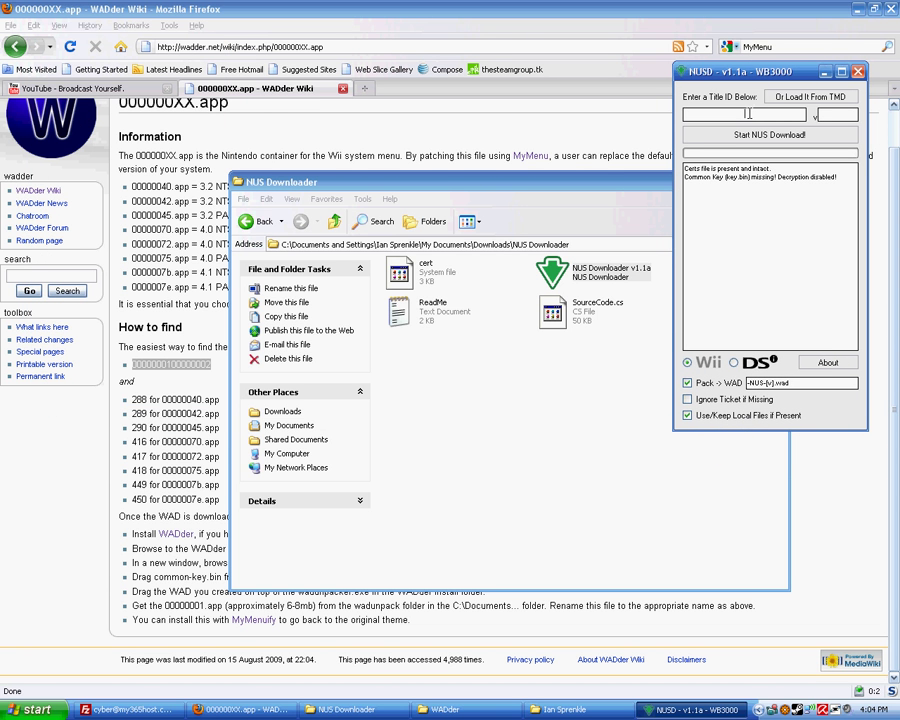
key(ctrl+v)
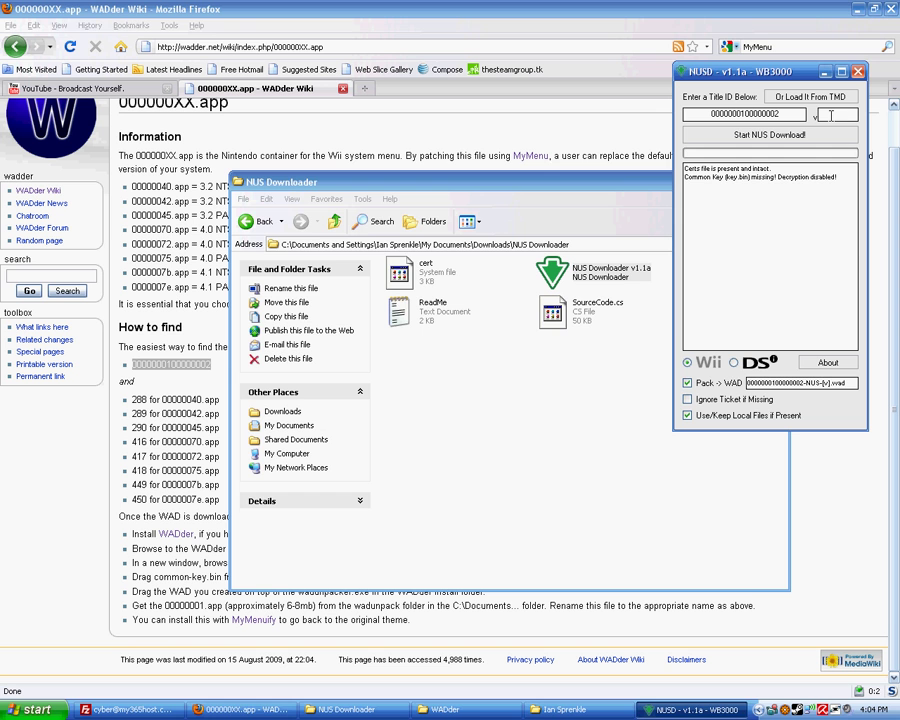
click(830, 116)
text(417)
click(80, 453)
click(695, 709)
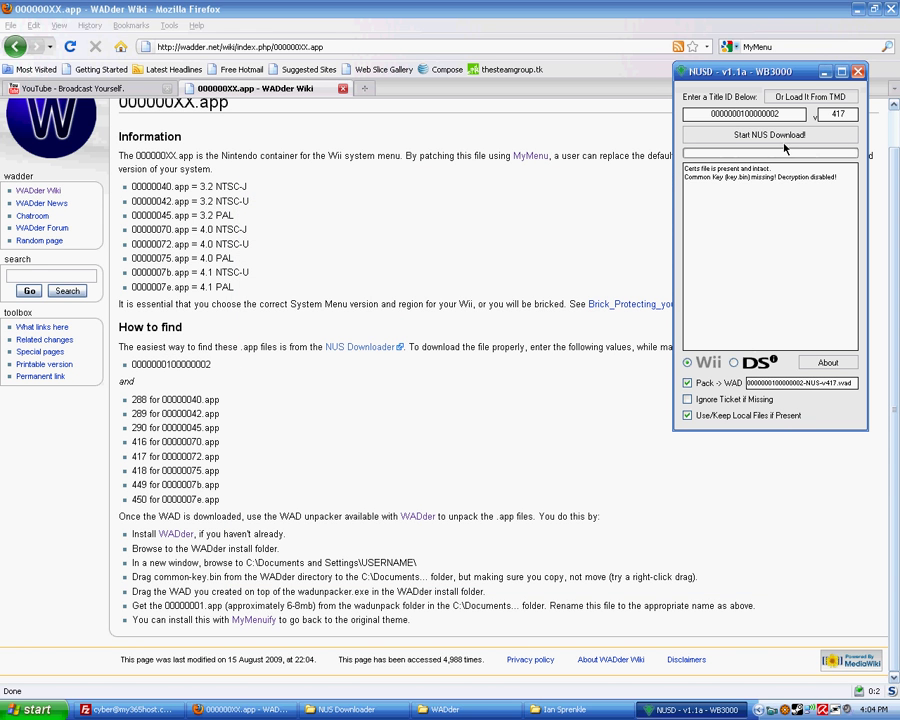
click(768, 137)
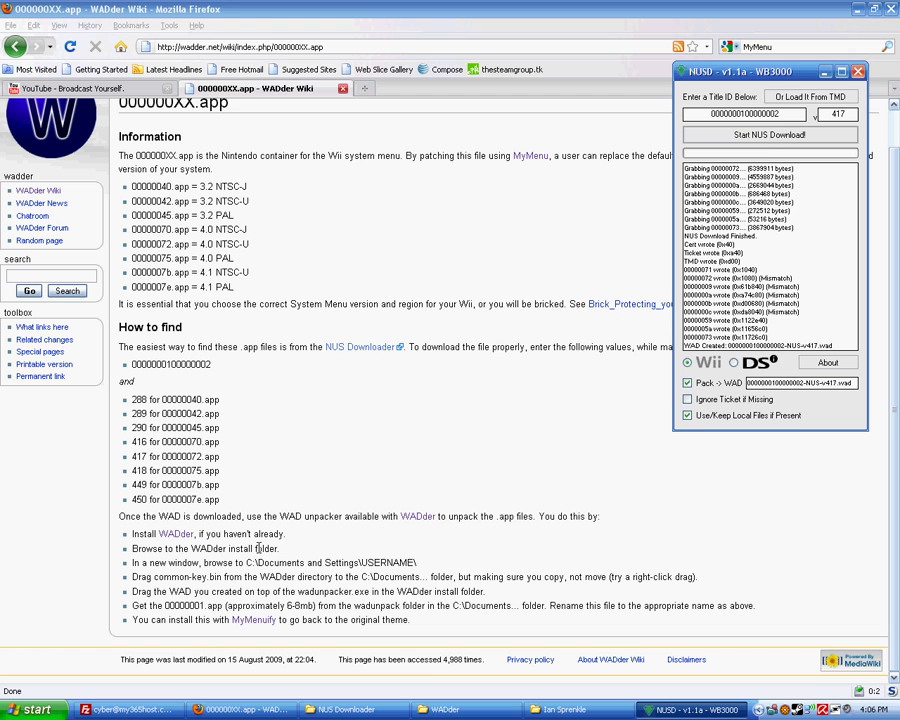
- Copy the common-key file from the WADder folder
click(445, 709)
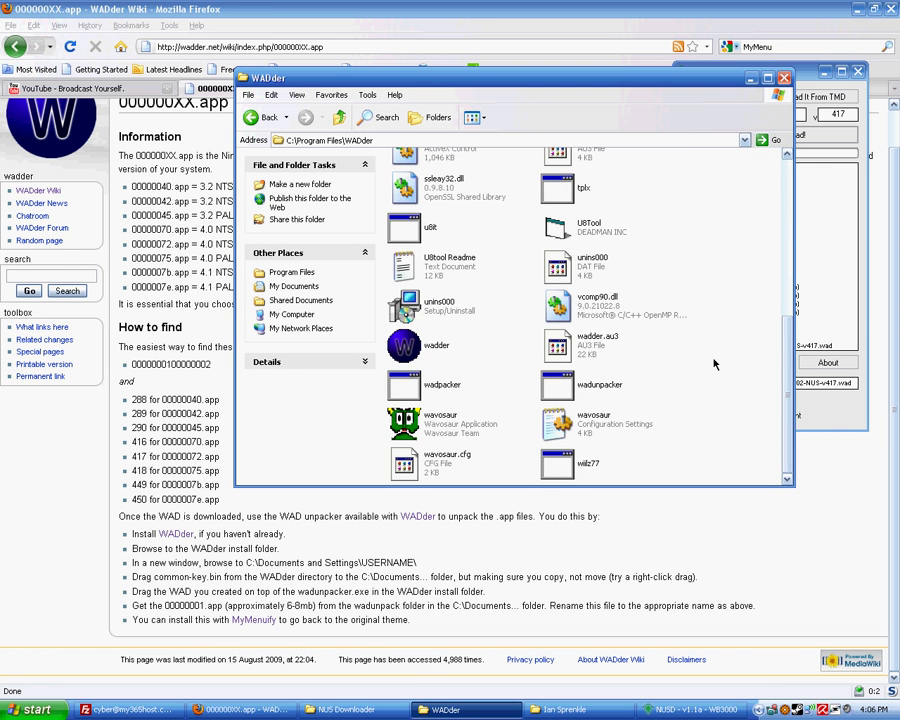
scroll(715, 363, up, 5)
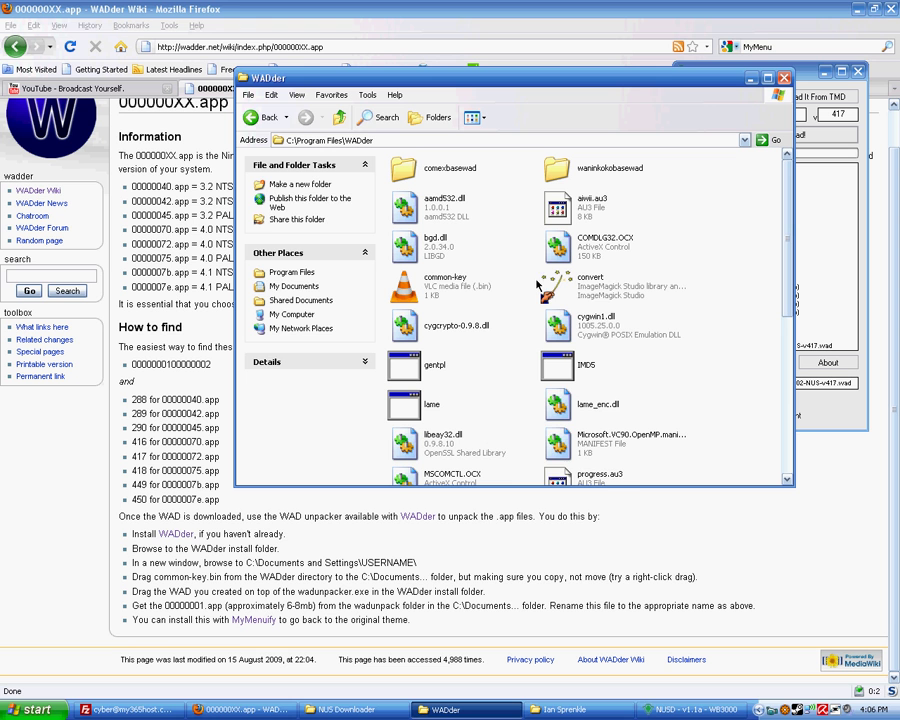
click(444, 288)
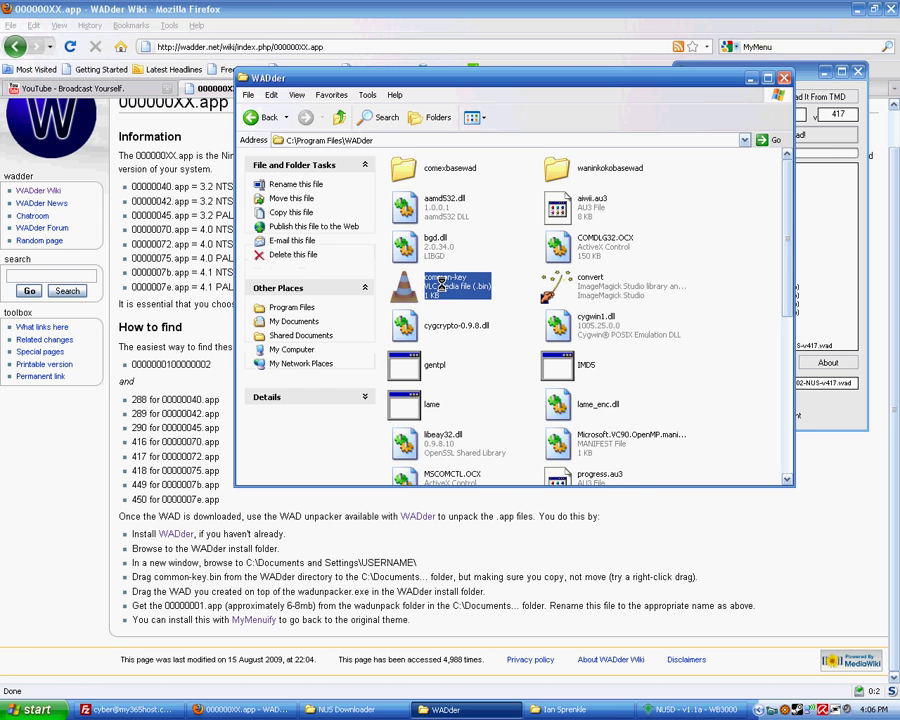
right_click(444, 288)
click(457, 545)
click(714, 471)
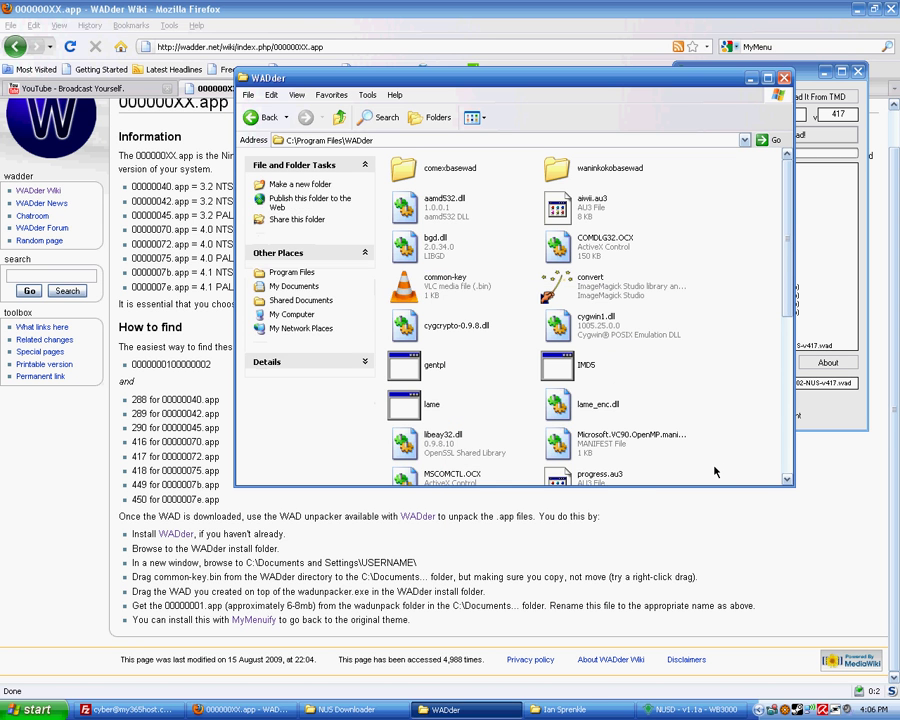
- Paste common-key into C:\Documents and Settings\<user>, replacing the existing copy
click(580, 712)
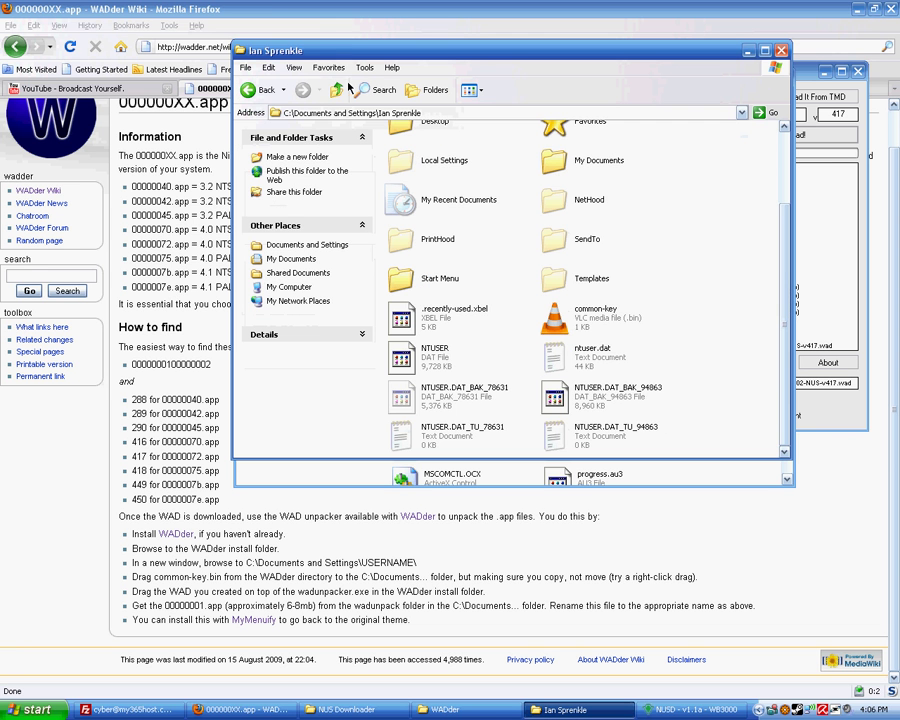
click(338, 90)
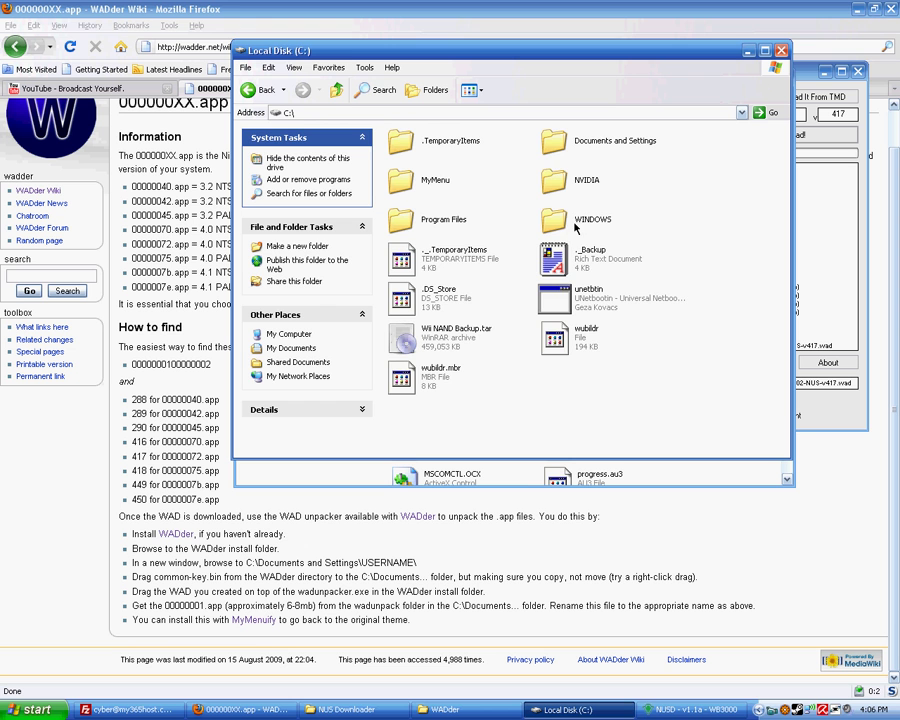
double_click(556, 148)
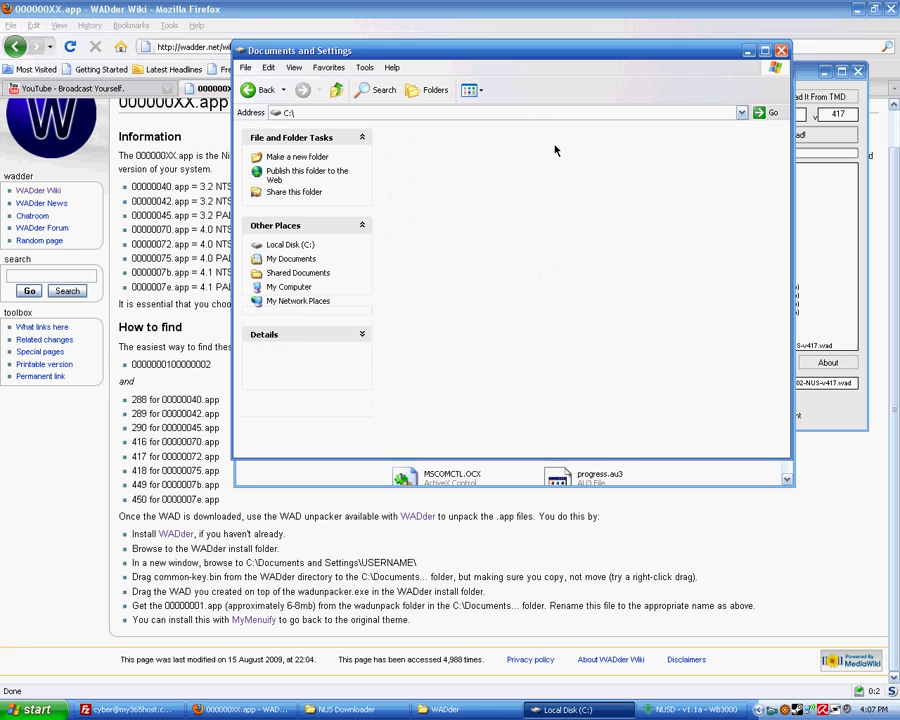
double_click(443, 179)
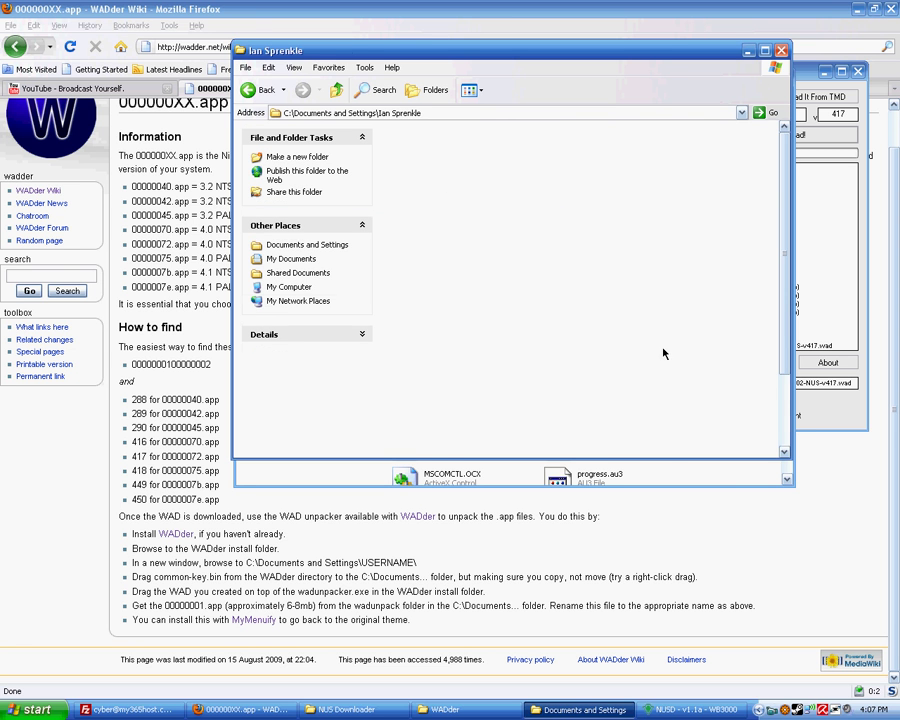
right_click(671, 378)
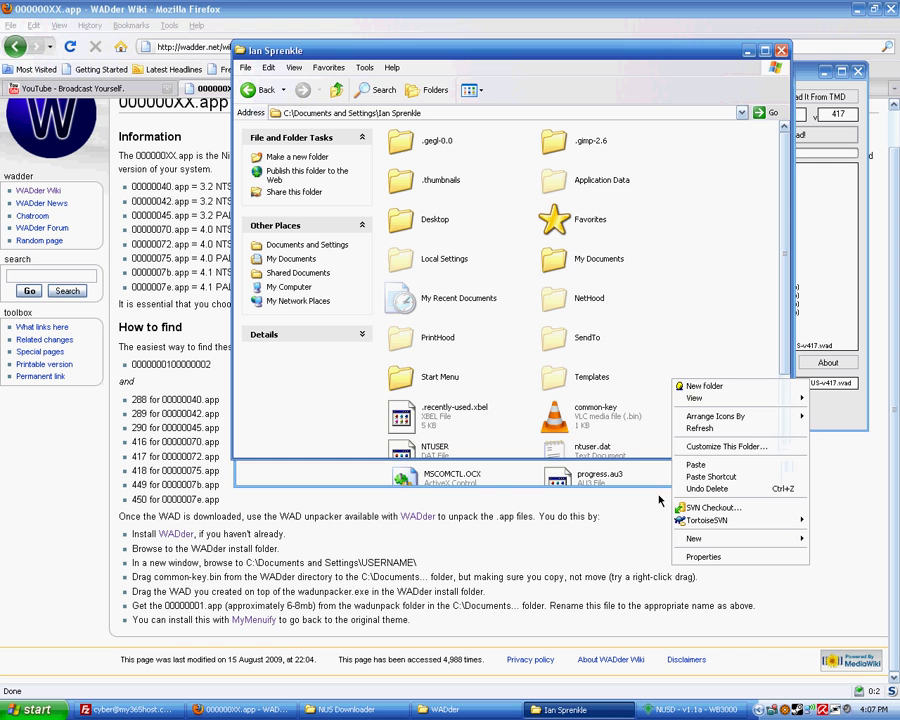
click(683, 468)
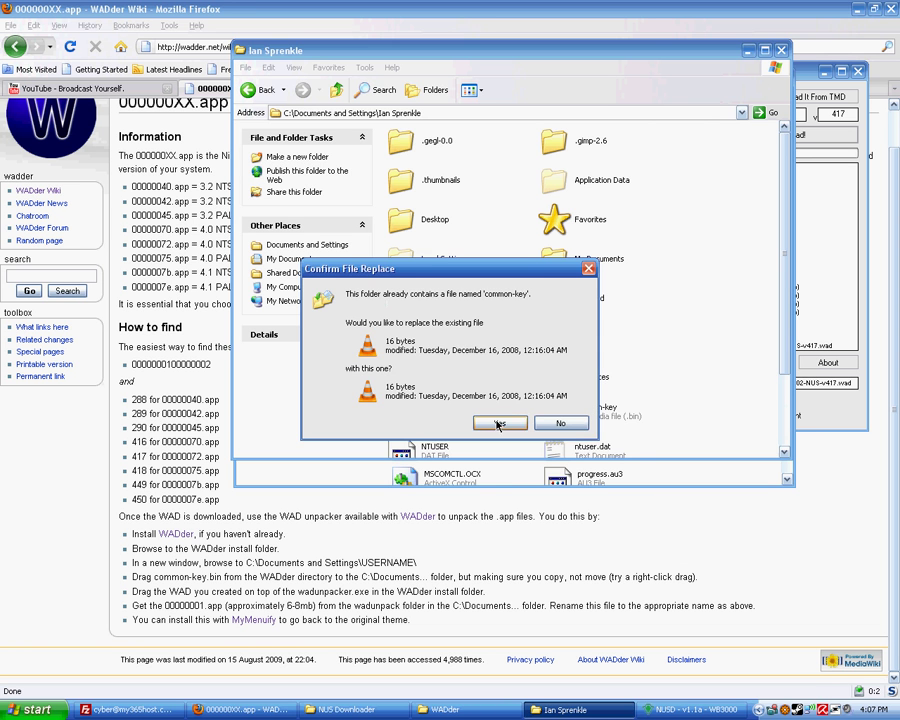
click(498, 366)
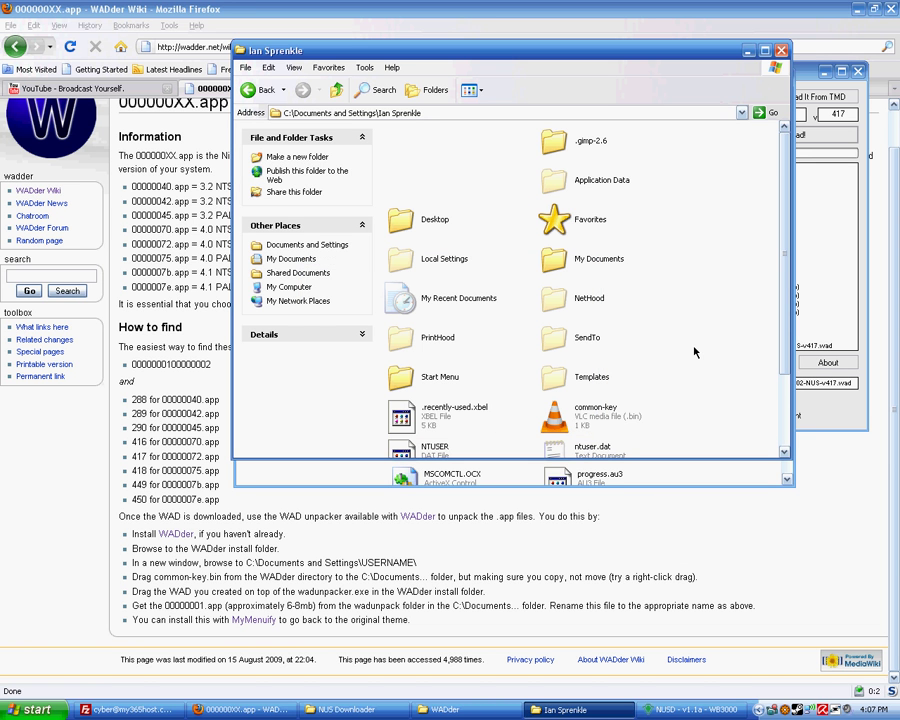
click(698, 482)
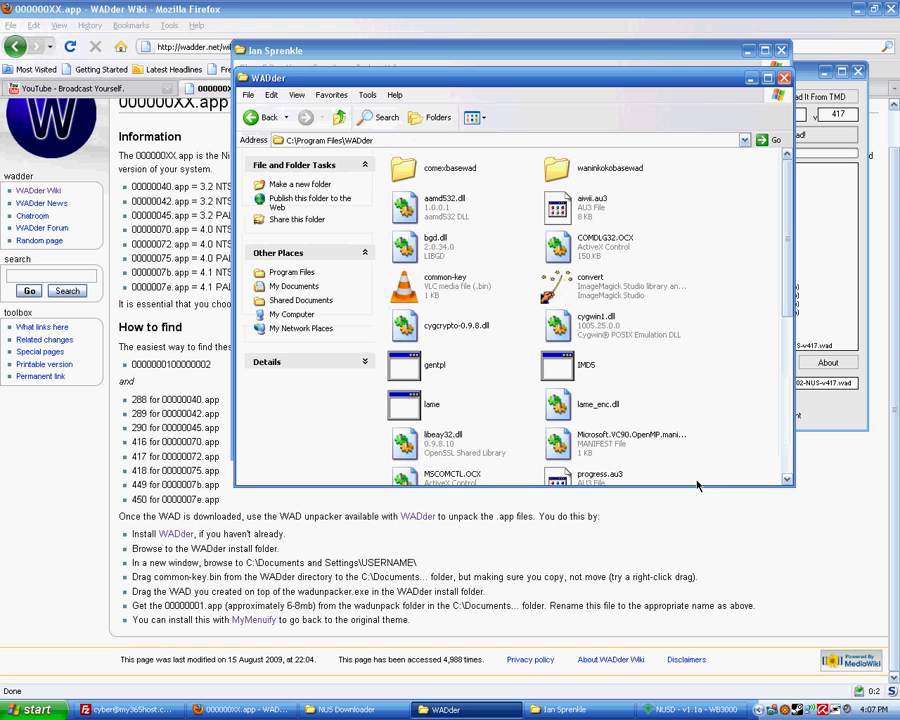
click(347, 710)
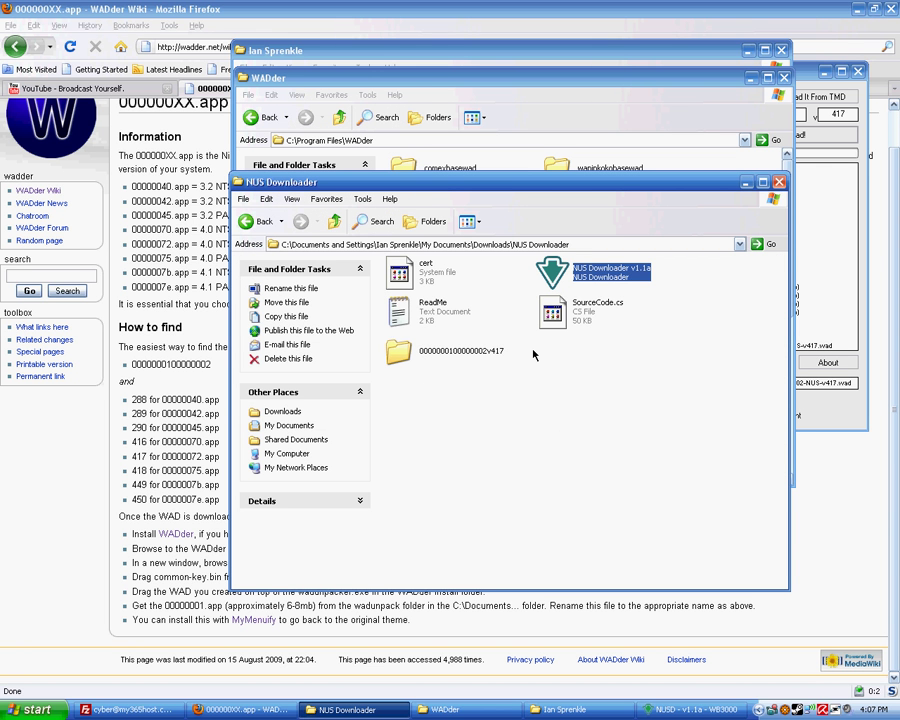
click(410, 350)
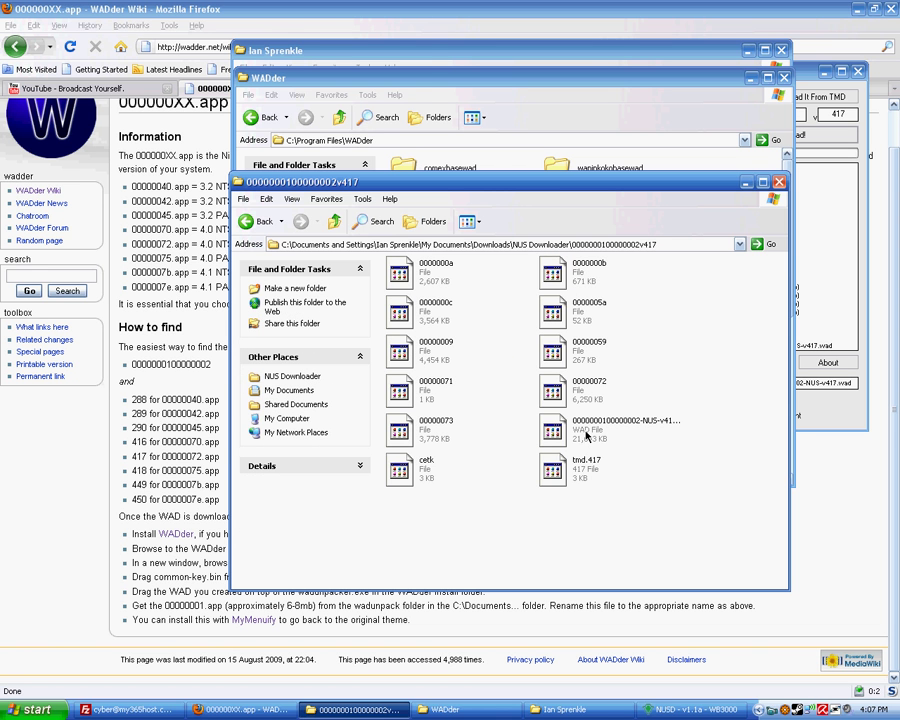
click(310, 77)
drag(310, 77, 23, 182)
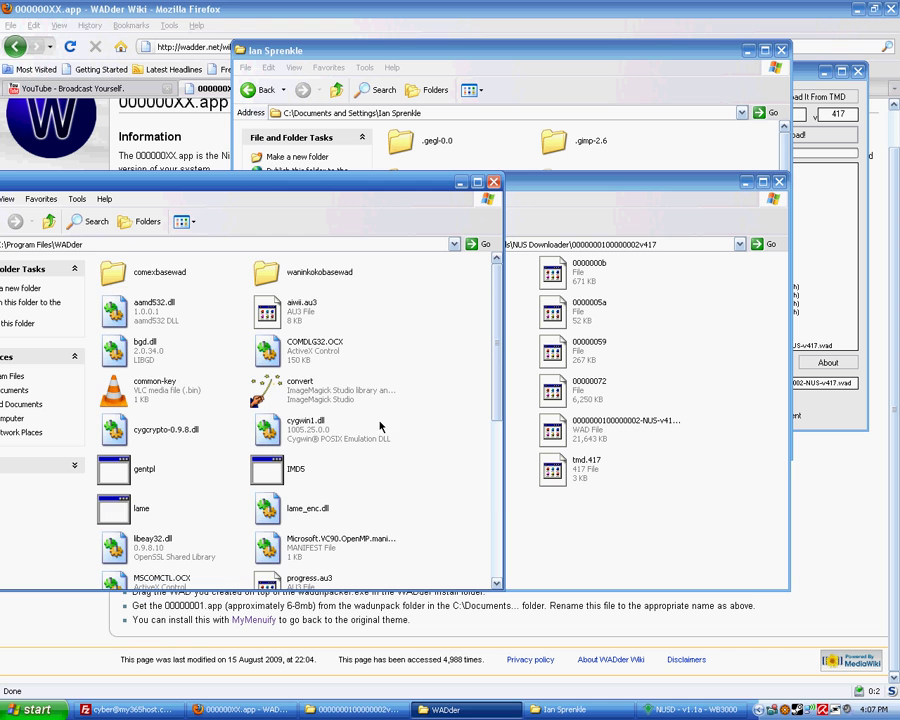
scroll(440, 498, down, 1)
scroll(441, 501, down, 5)
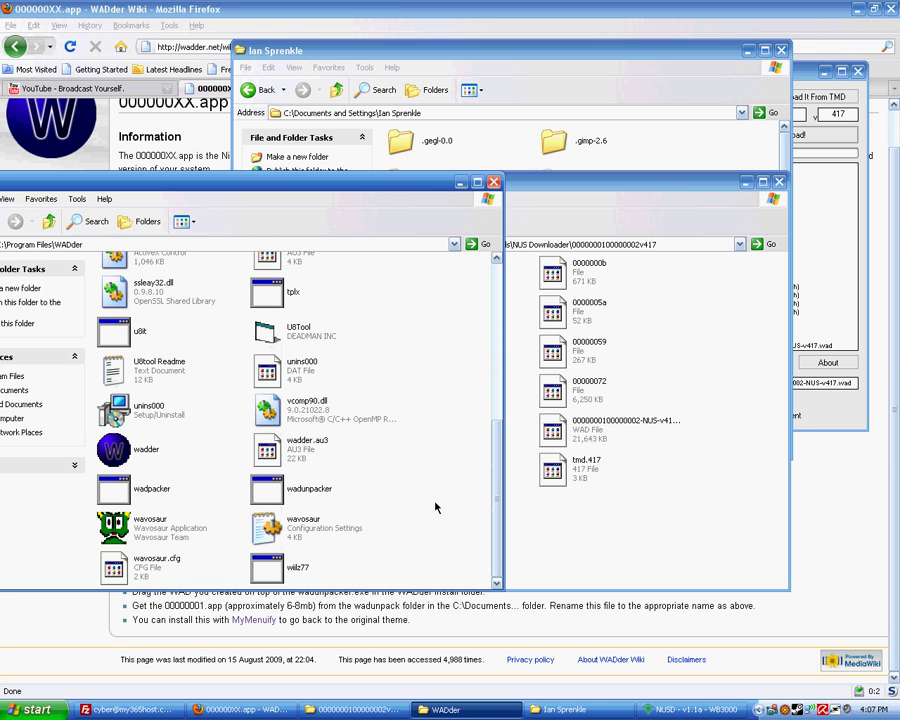
click(554, 432)
double_click(265, 489)
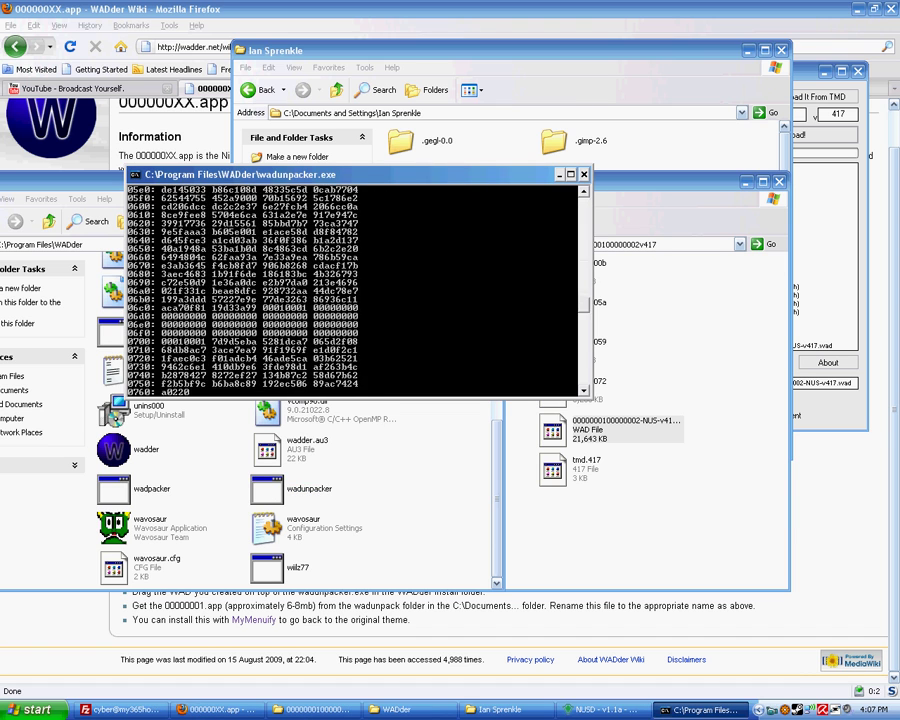
click(113, 620)
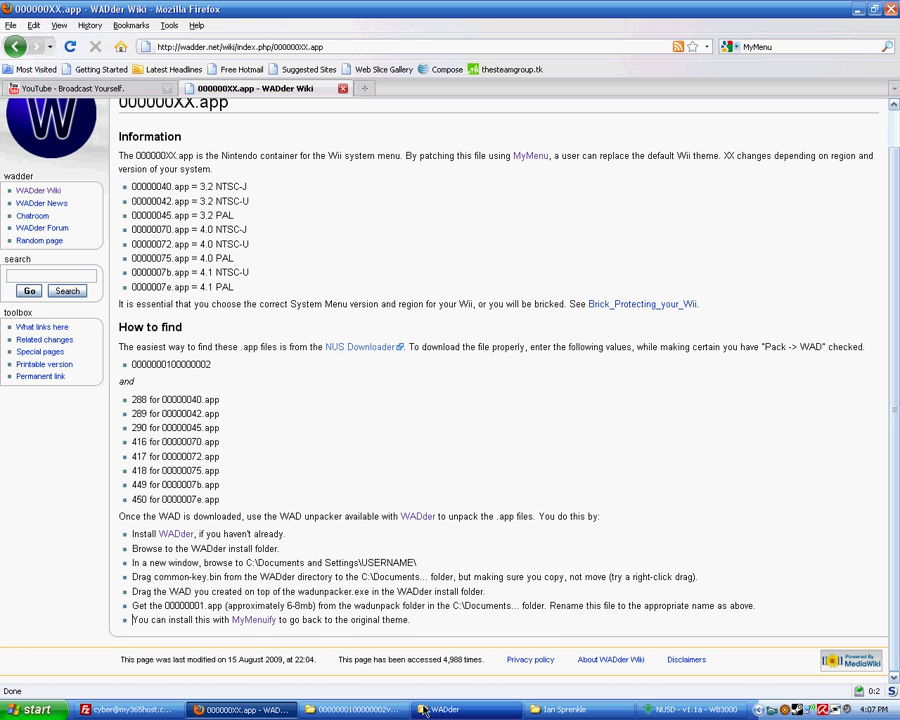
key(alt+Tab)
key(alt+Tab)
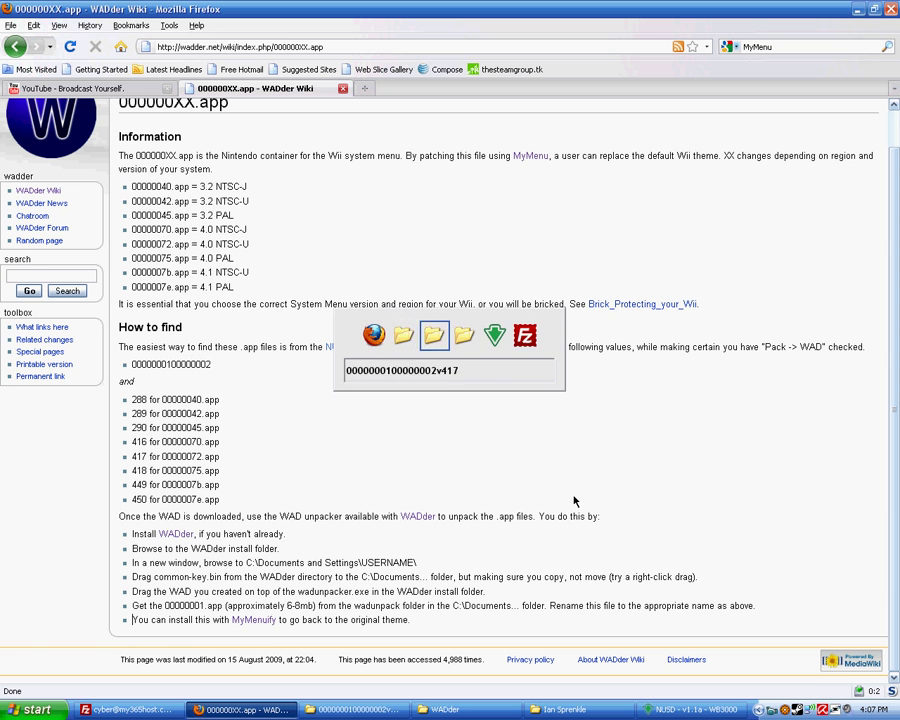
key(alt+Tab)
key(alt+Tab)
key(alt+Tab)
key(alt+Tab)
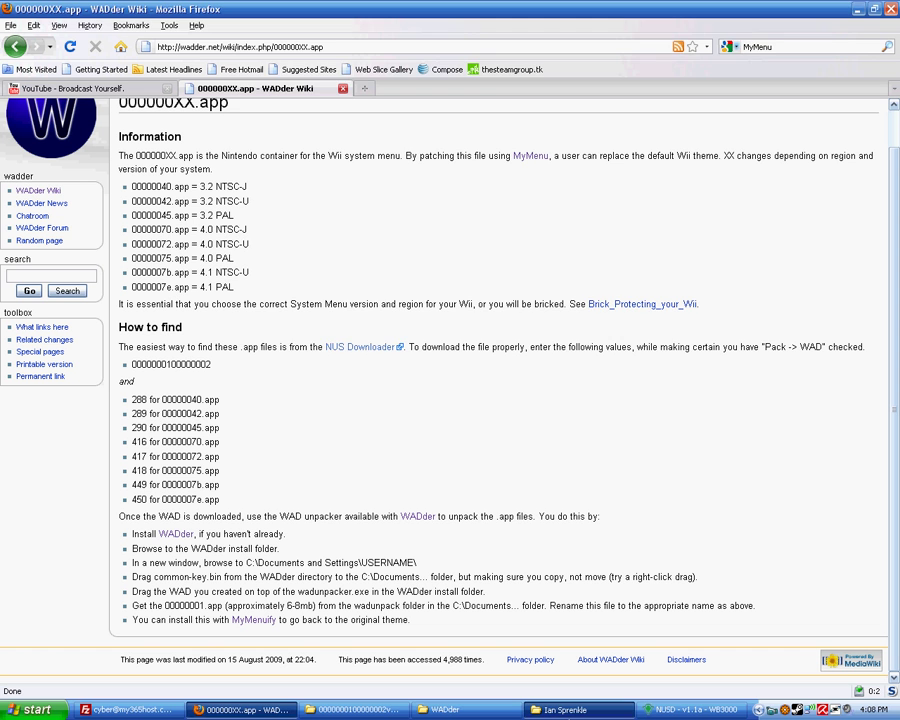
- Open the wadunpack folder and rename 00000001.app to 00000072.app
key(alt+Tab)
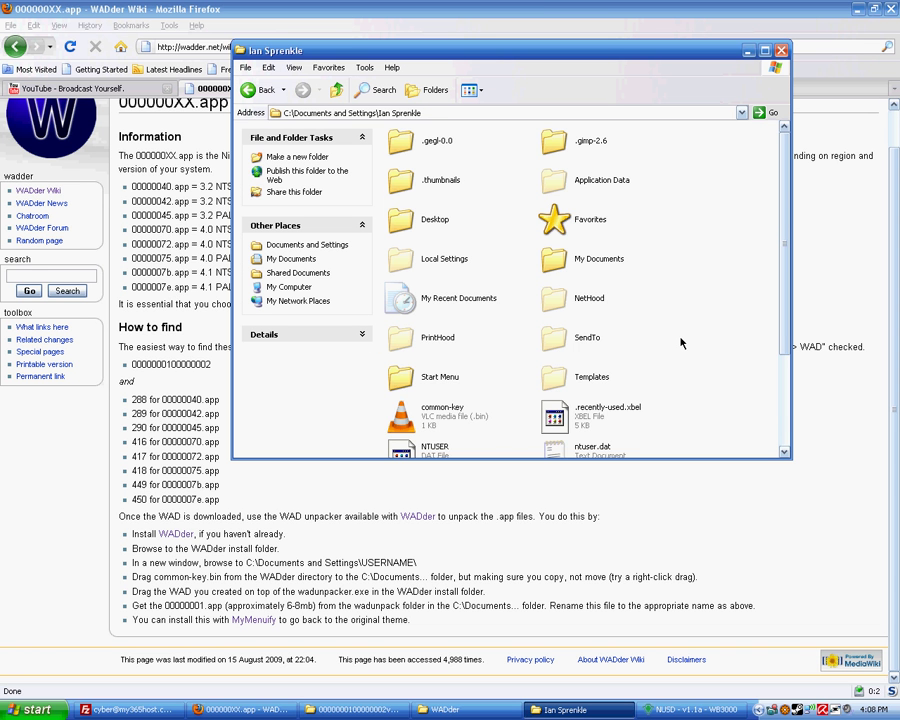
scroll(681, 343, down, 3)
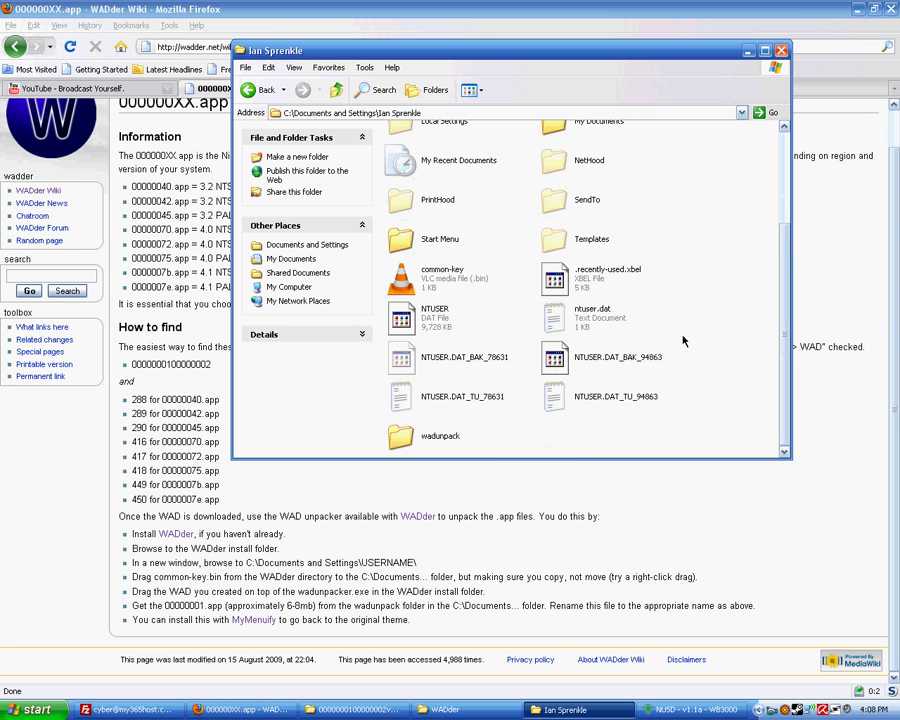
double_click(402, 440)
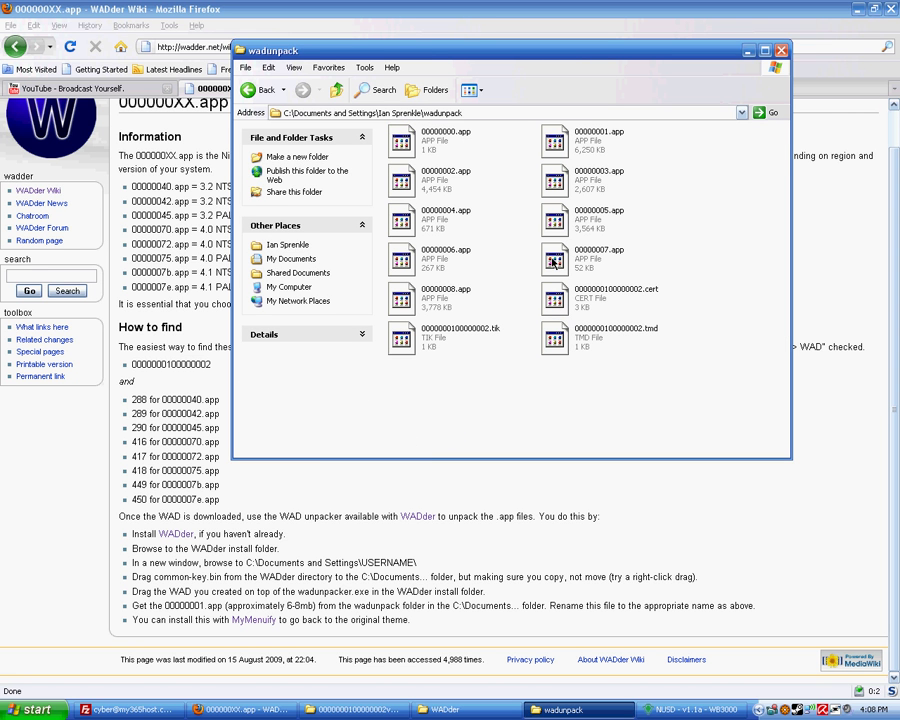
click(595, 145)
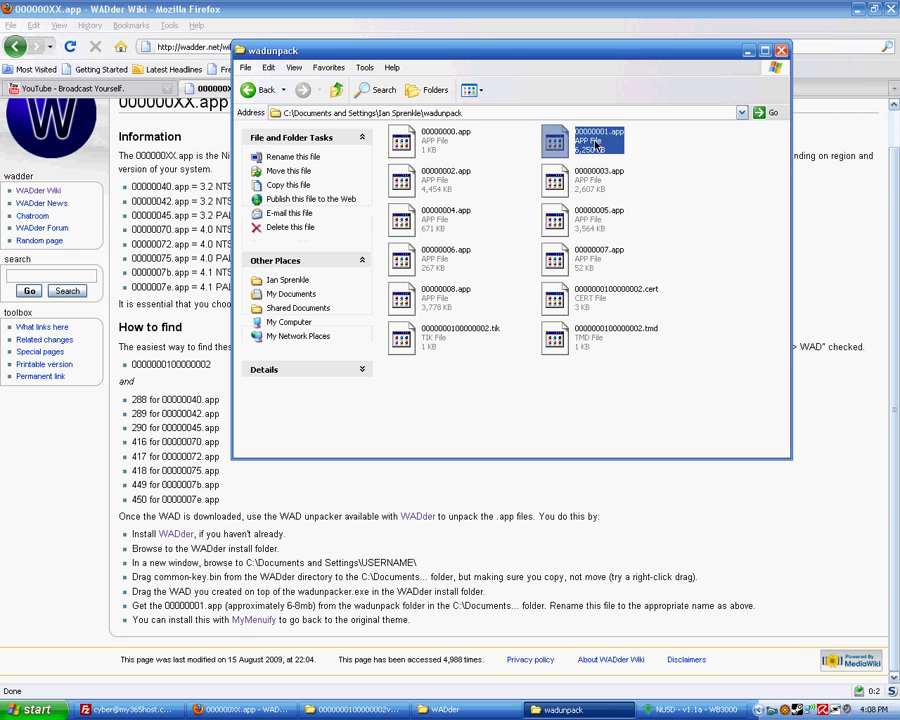
click(597, 143)
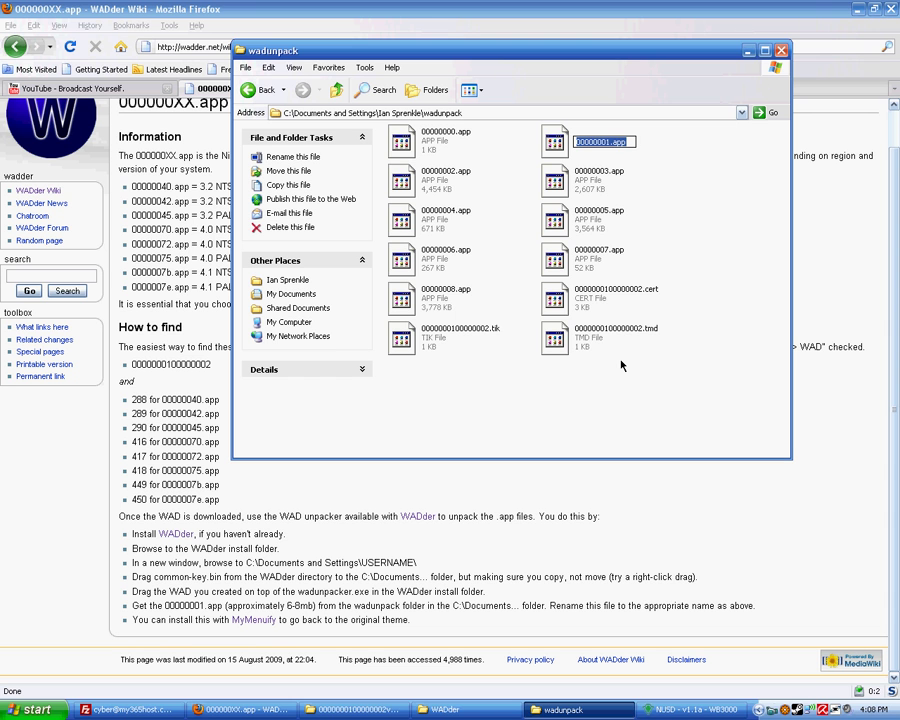
key(End)
key(Left)
key(Left)
key(Left)
key(Left)
key(BackSpace)
key(BackSpace)
key(BackSpace)
key(BackSpace)
key(BackSpace)
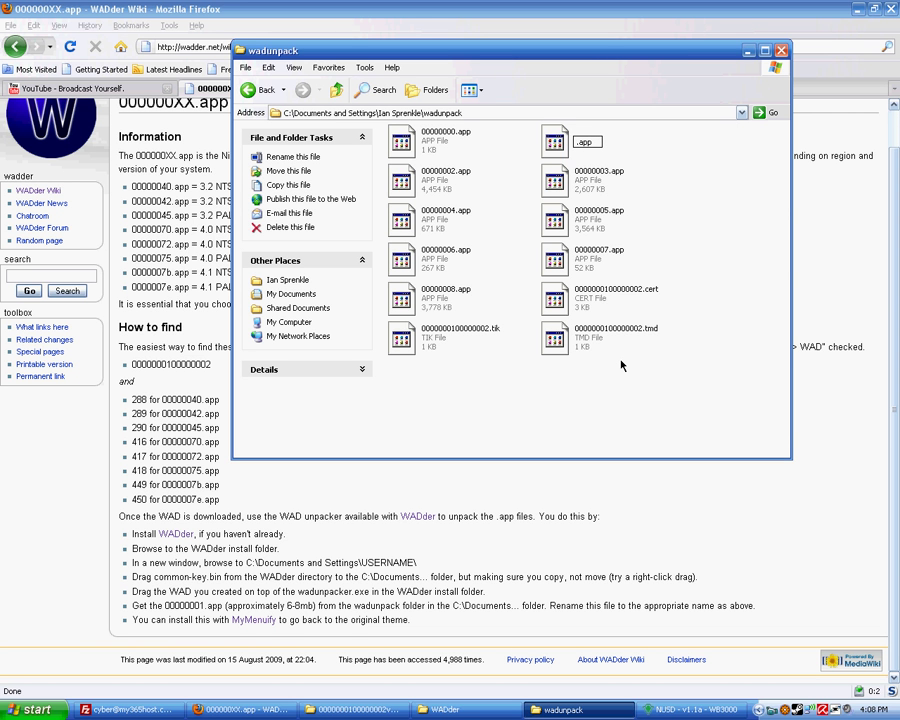
text(000000)
text(7)
text(2)
drag(509, 57, 572, 162)
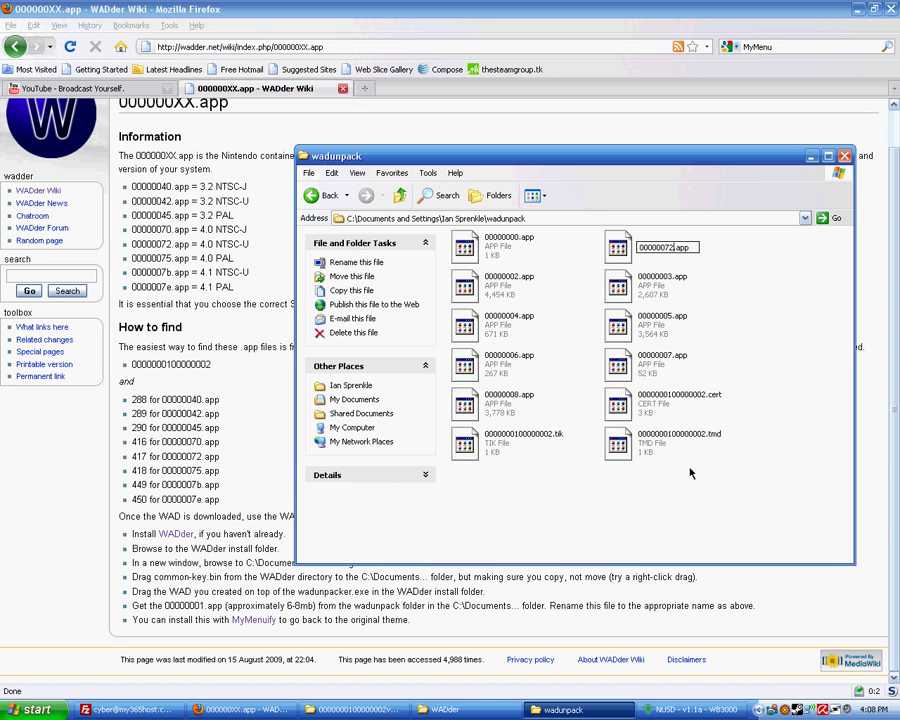
- Confirm the 00000072.app name and cut the file
click(587, 502)
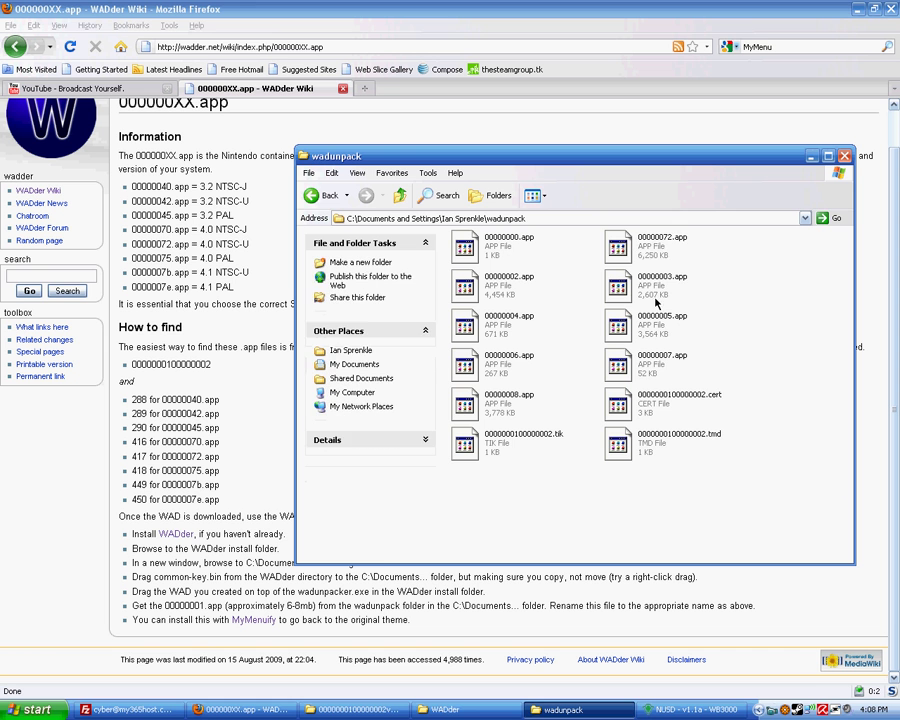
click(640, 250)
right_click(641, 252)
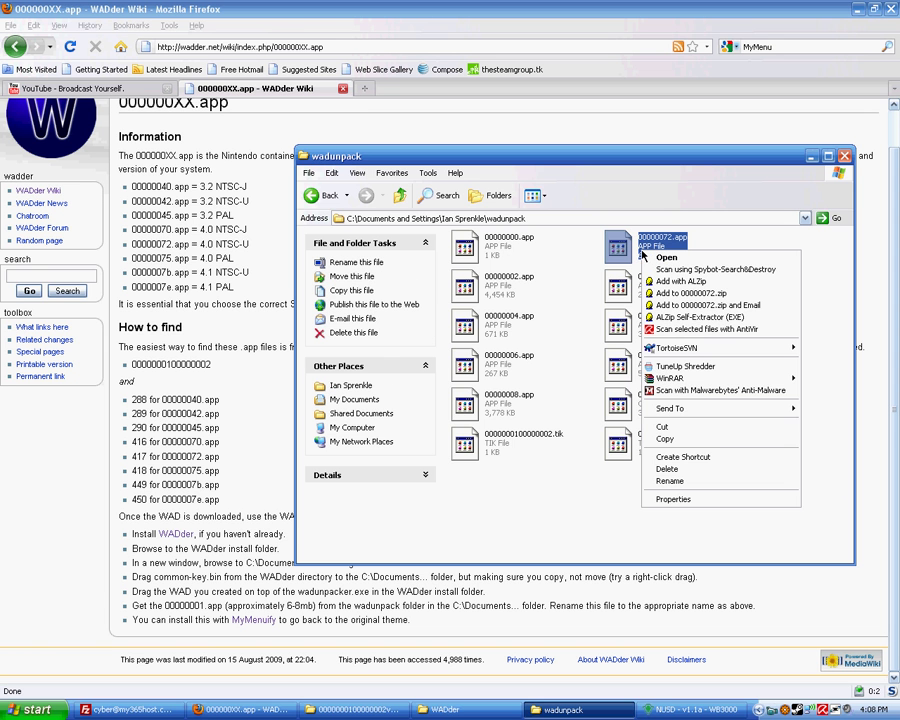
click(663, 427)
- Close the Explorer windows, minimize Firefox, and paste 00000072.app onto the desktop
click(445, 709)
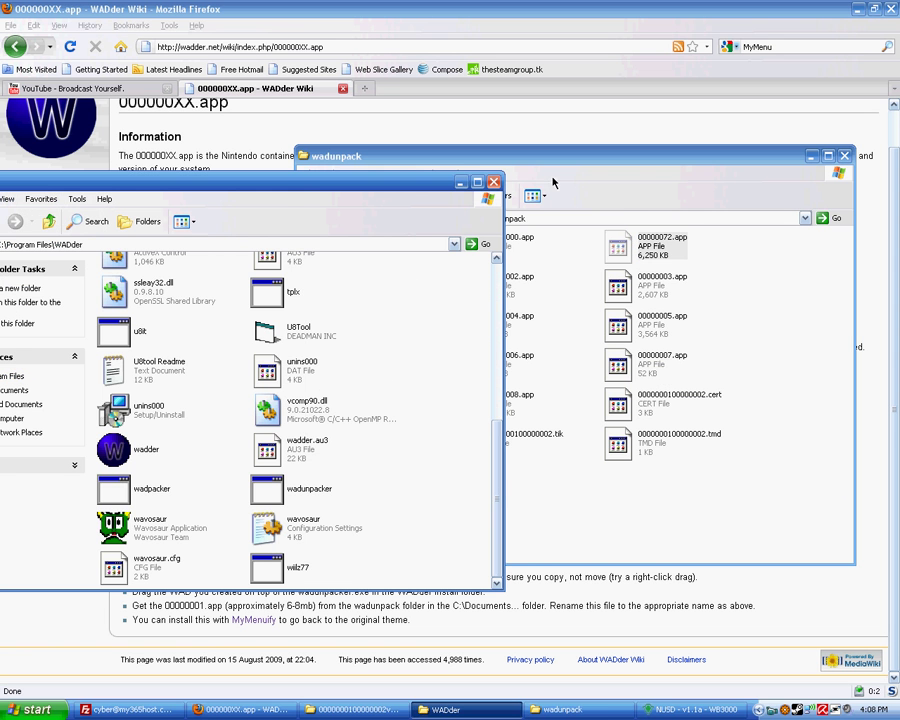
click(493, 182)
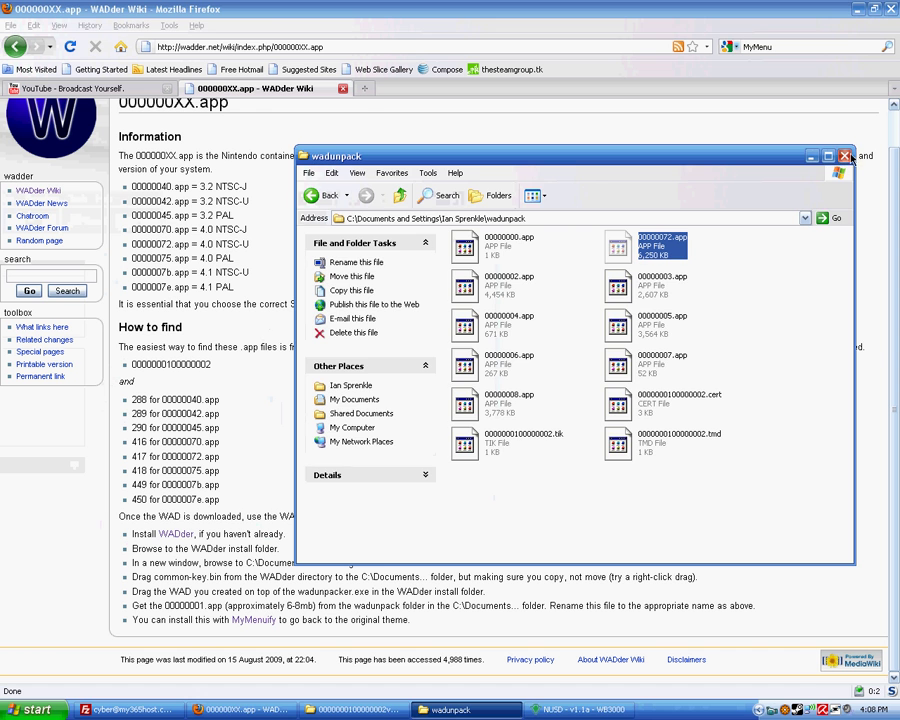
click(845, 156)
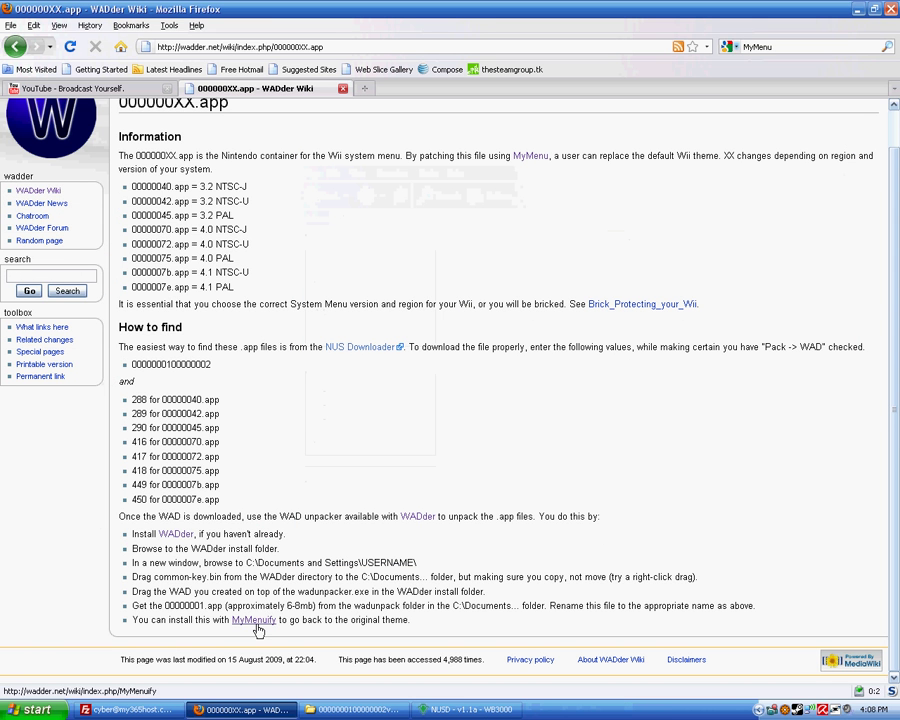
click(858, 9)
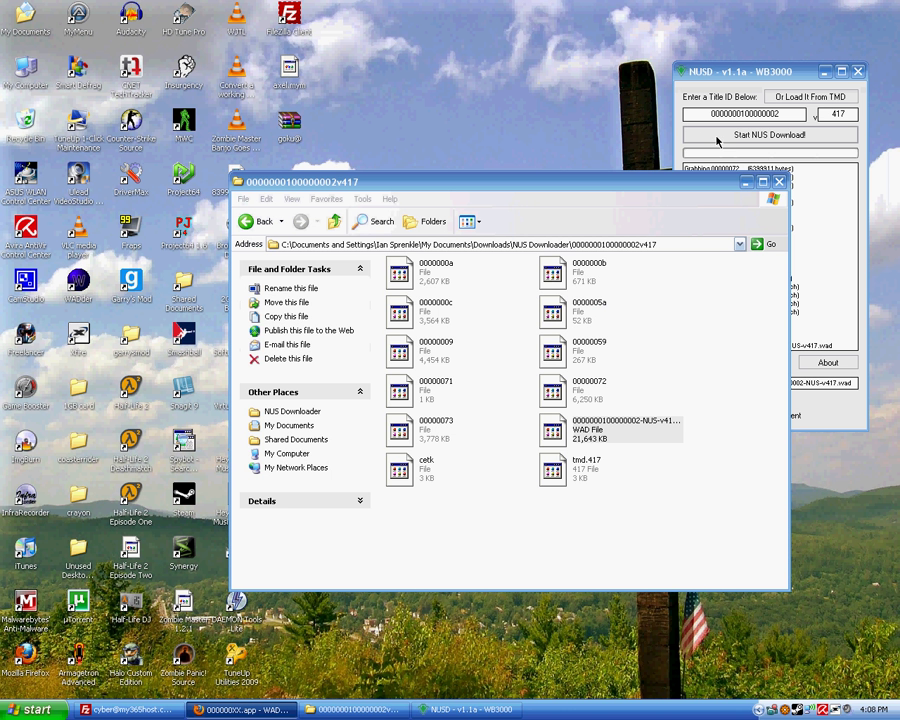
click(779, 182)
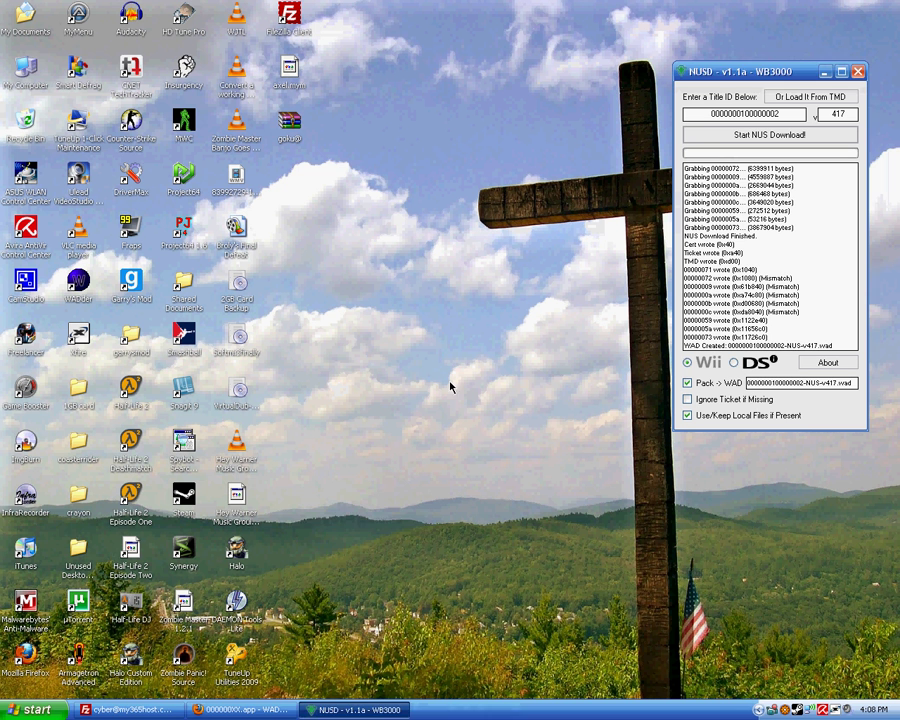
right_click(296, 476)
click(330, 522)
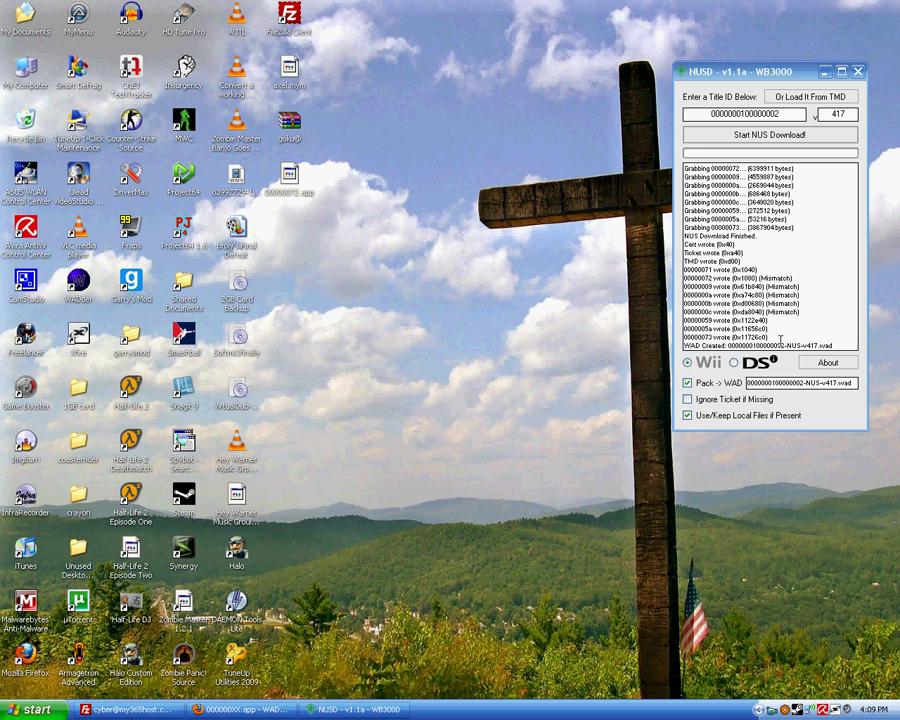
- Close the NUS Downloader window
click(858, 72)
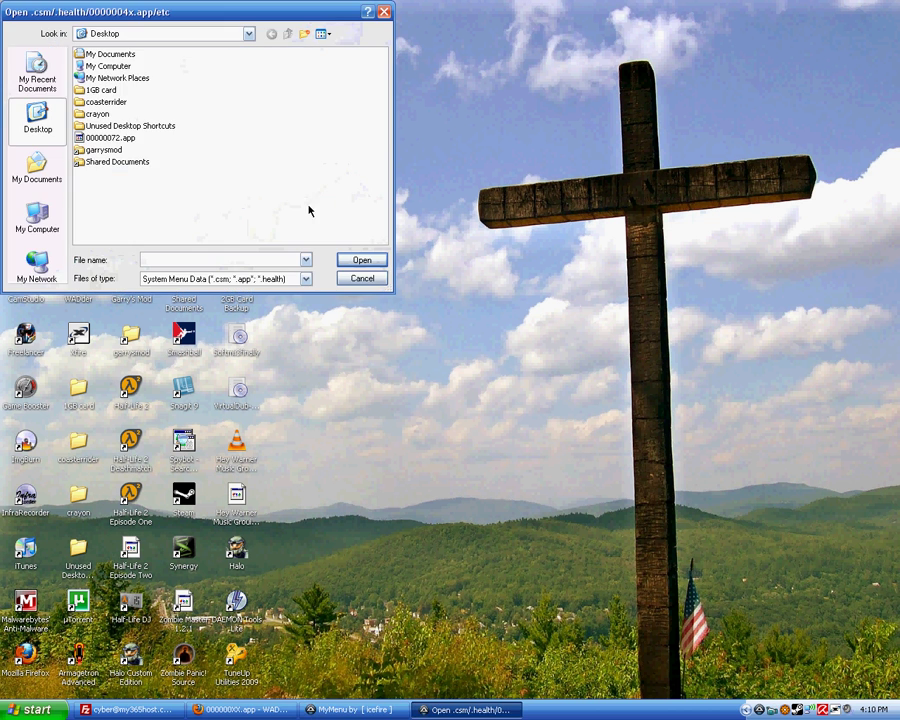
- Load 00000072.app and the axel.mym theme, then save the custom menu as axel
double_click(124, 140)
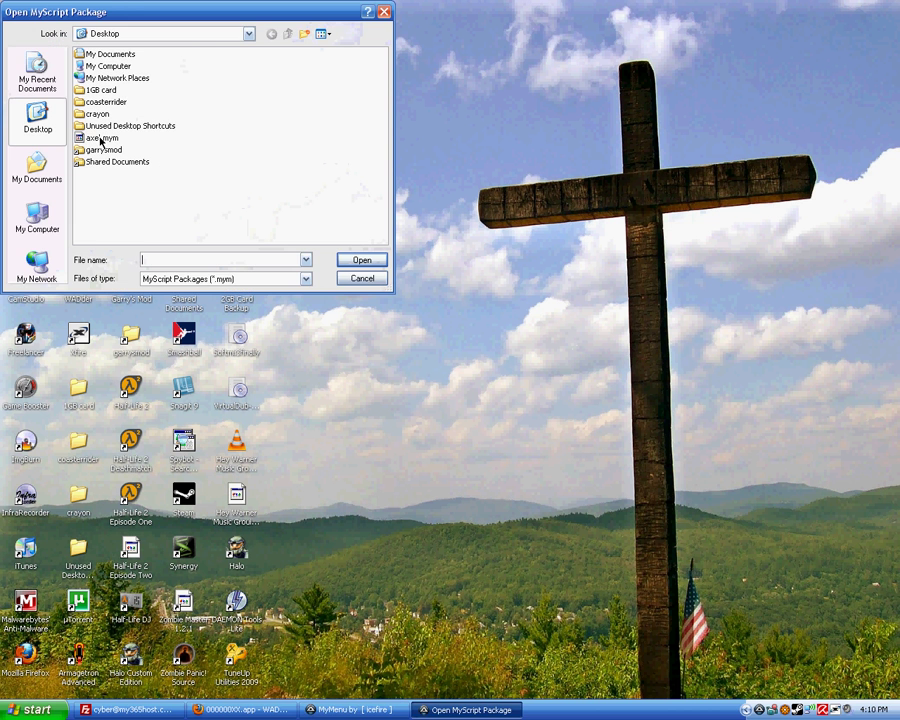
double_click(103, 138)
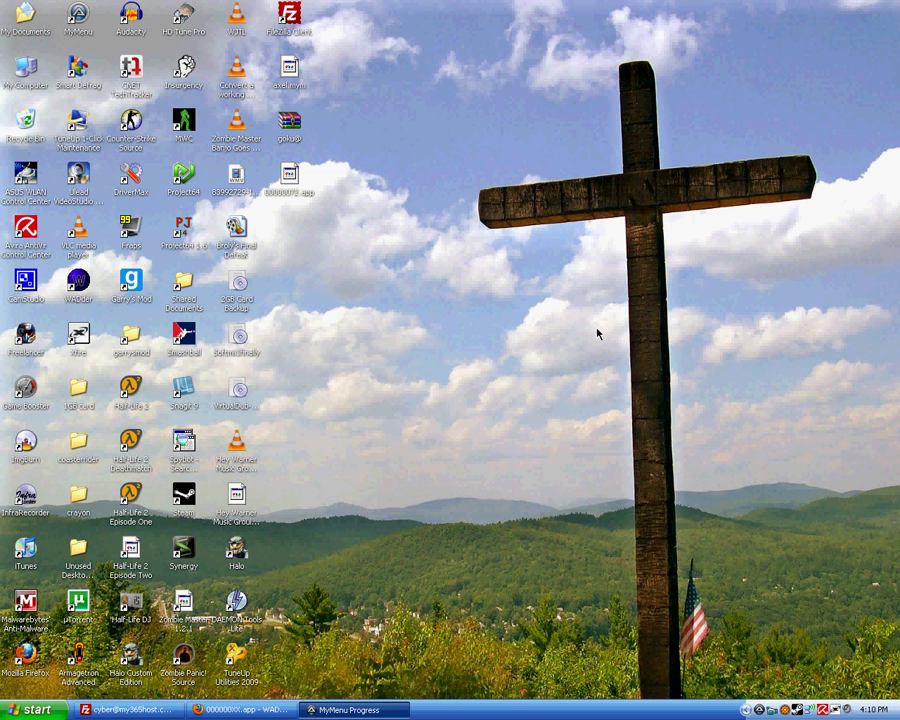
mouse_move(217, 20)
mouse_down()
mouse_move(487, 220)
mouse_move(549, 243)
mouse_up()
text(a)
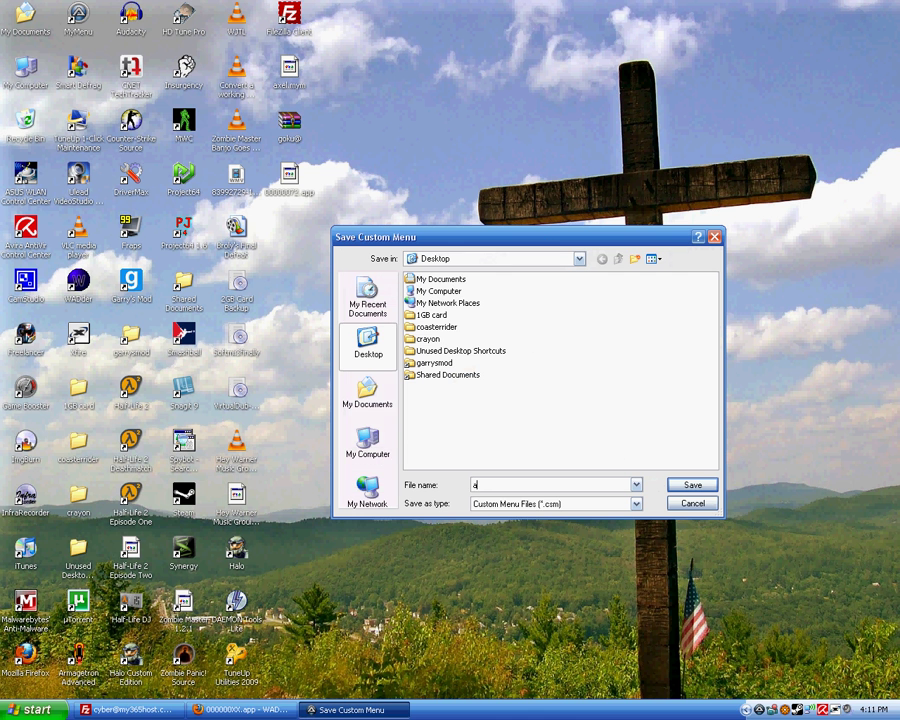
text(xel)
click(690, 484)
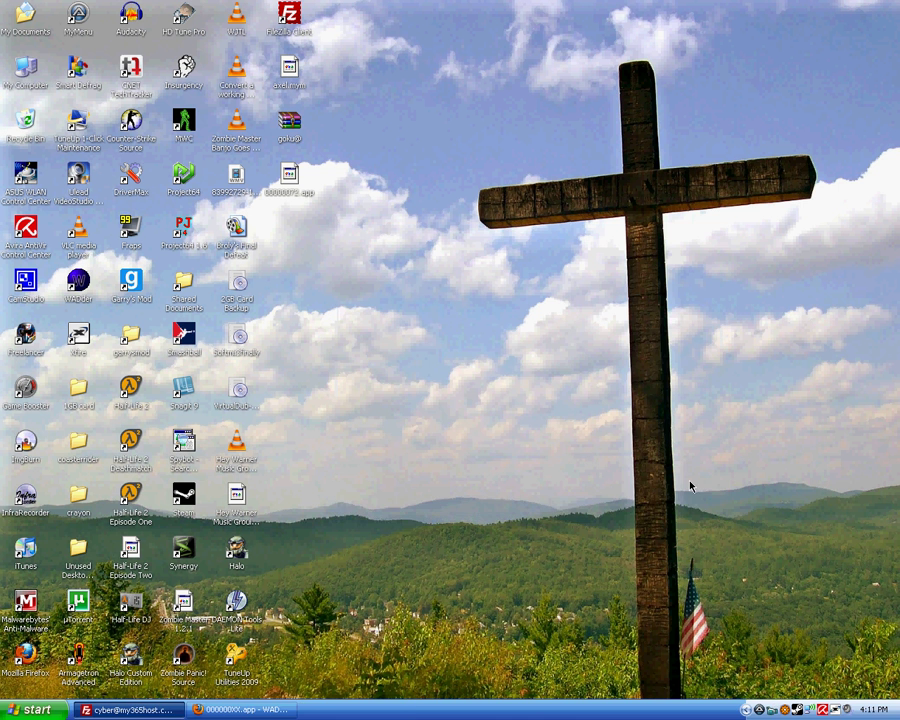